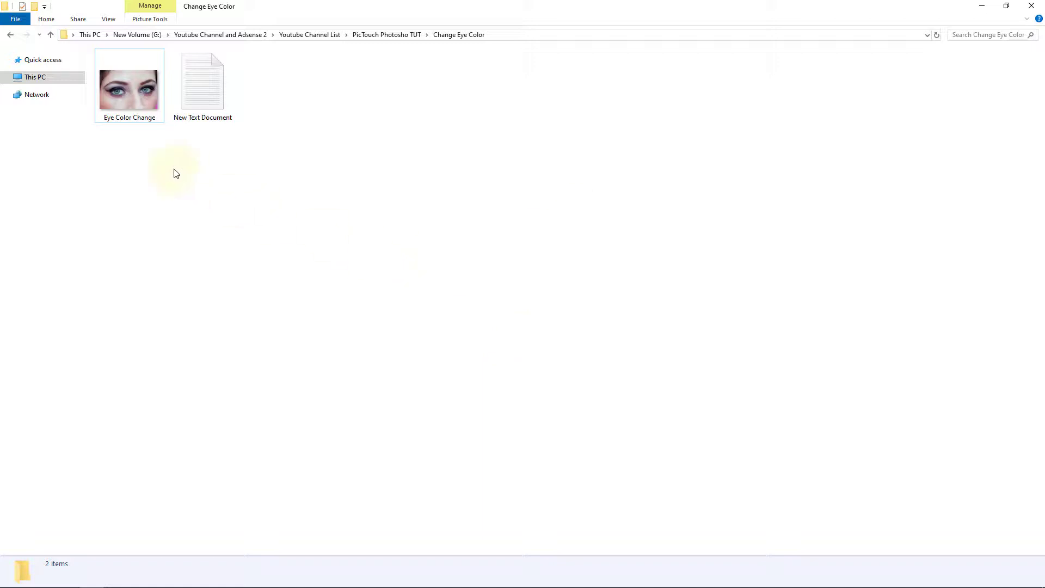
- Open the Eye Color Change photo in Photoshop by dragging it from File Explorer
{"action": "mouse_move", "coordinate": [120, 86]}
{"action": "left_mouse_down"}
{"action": "mouse_move", "coordinate": [249, 583]}
{"action": "mouse_move", "coordinate": [566, 263]}
{"action": "left_mouse_up"}
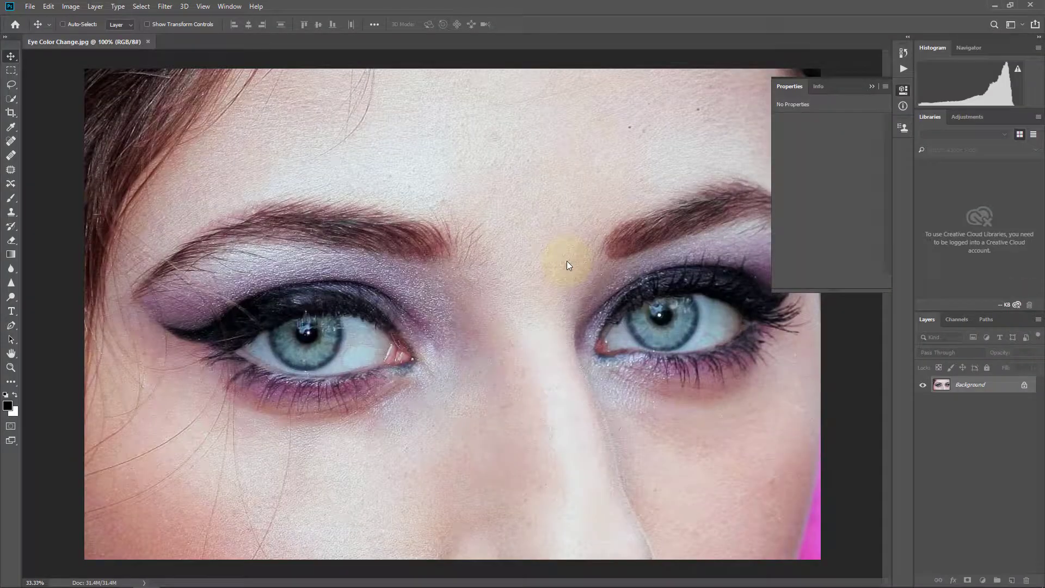
- Duplicate the Background layer and convert the Background copy into a smart object
{"action": "left_click", "coordinate": [872, 88]}
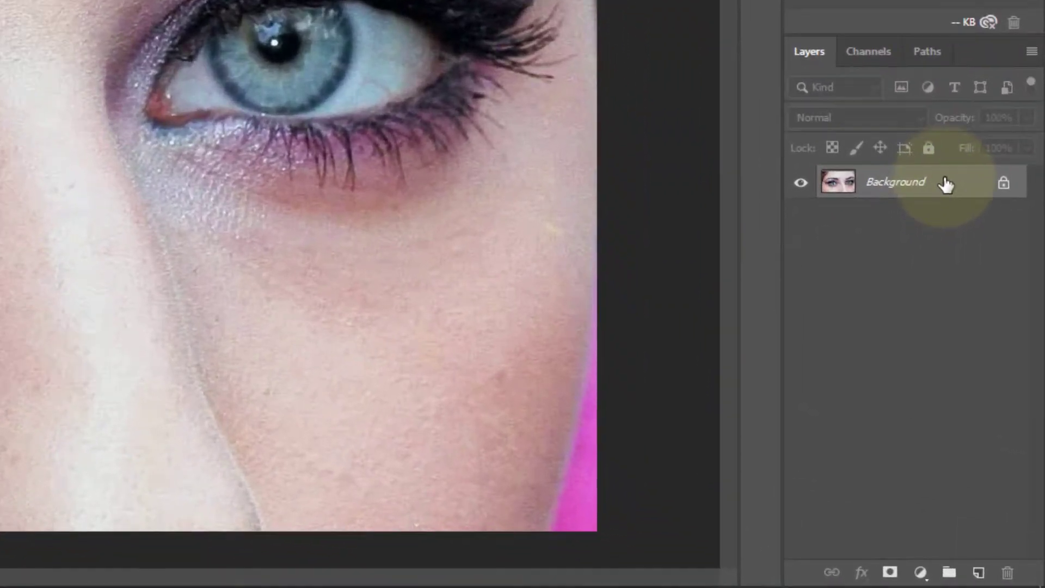
{"action": "left_click_drag", "start_coordinate": [999, 386], "coordinate": [1009, 514]}
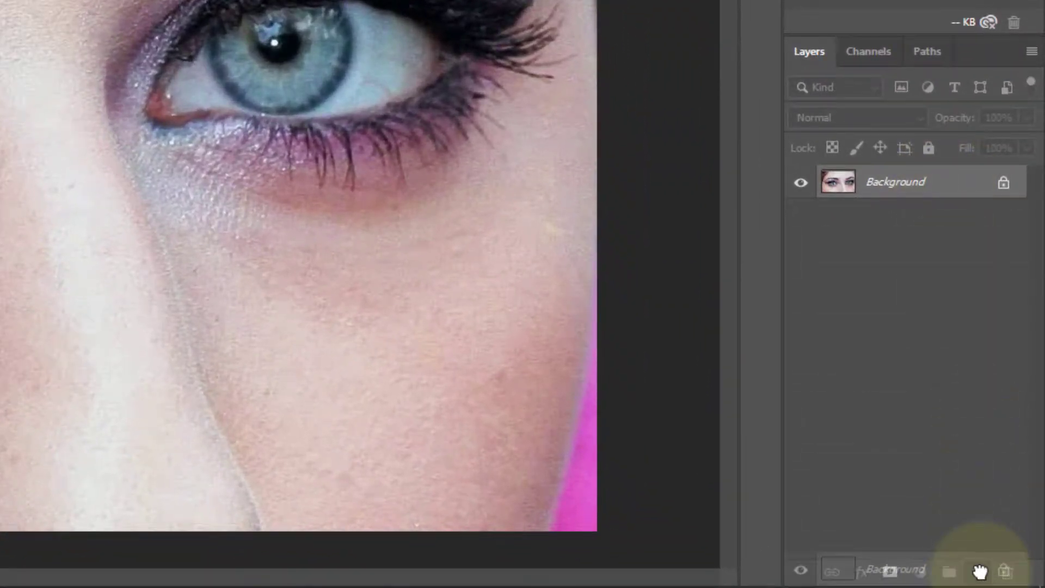
{"action": "left_click_drag", "start_coordinate": [974, 440], "coordinate": [978, 572]}
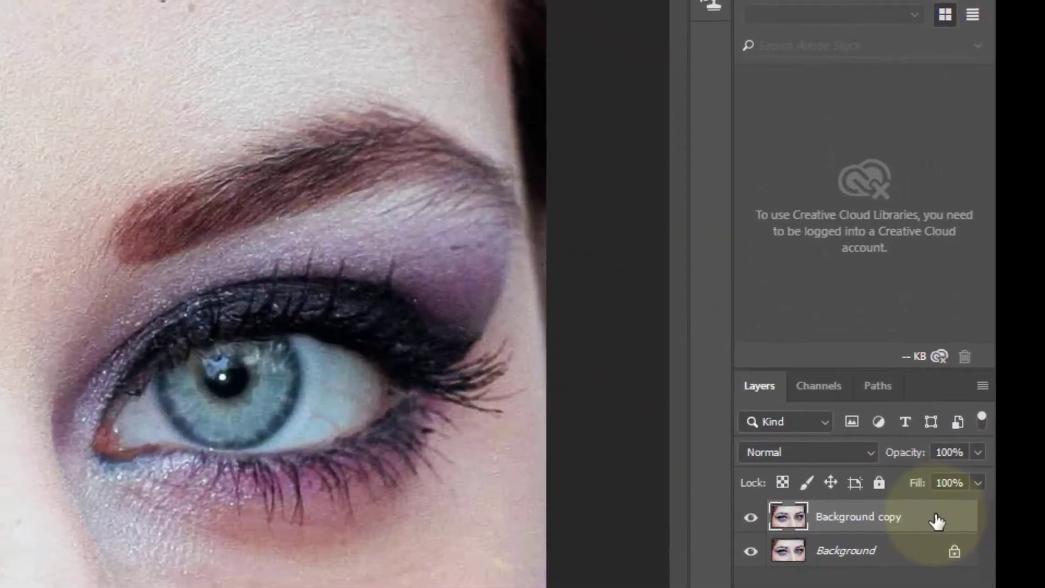
{"action": "right_click", "coordinate": [1015, 387]}
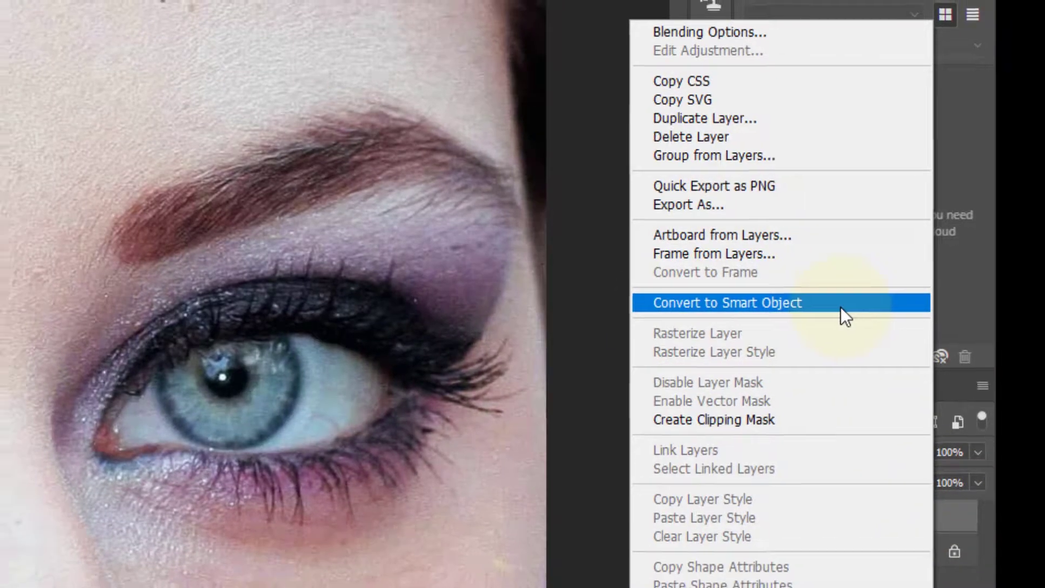
{"action": "left_click", "coordinate": [840, 305]}
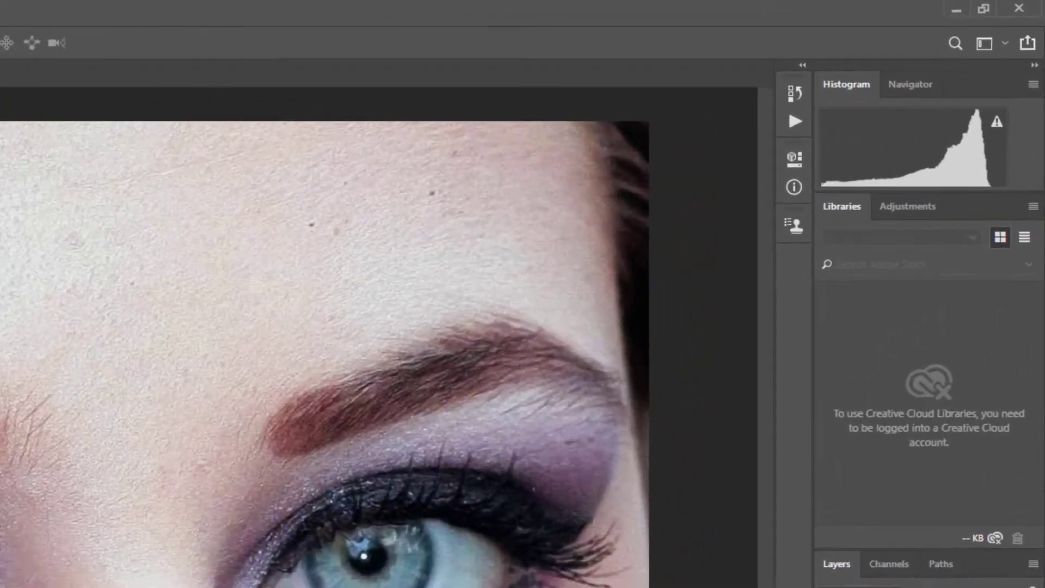
- Enable Quick Mask with a red 50% opacity overlay indicating Selected Areas
{"action": "double_click", "coordinate": [12, 427]}
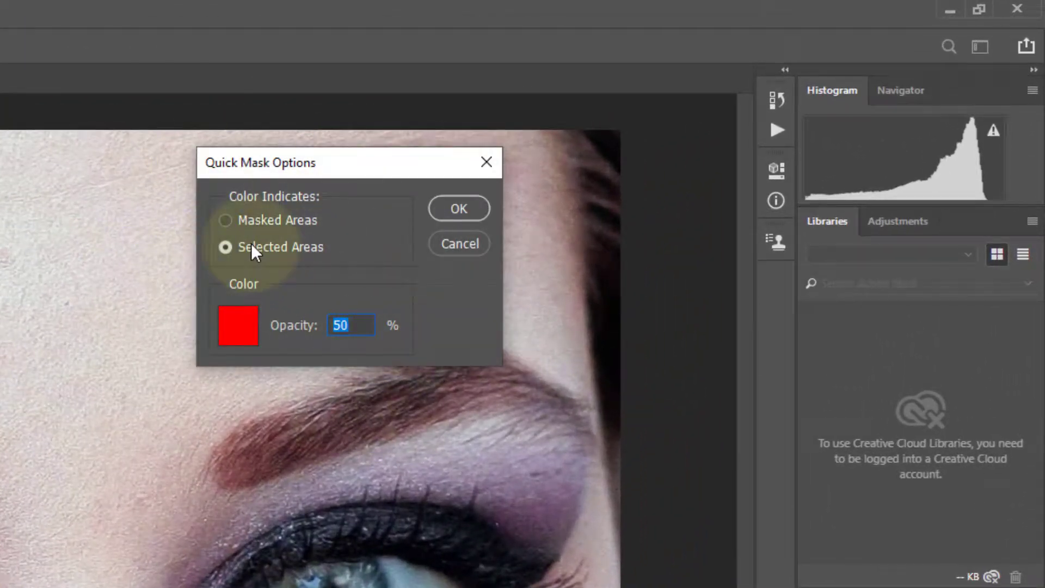
{"action": "left_click", "coordinate": [254, 223]}
{"action": "left_click", "coordinate": [267, 249]}
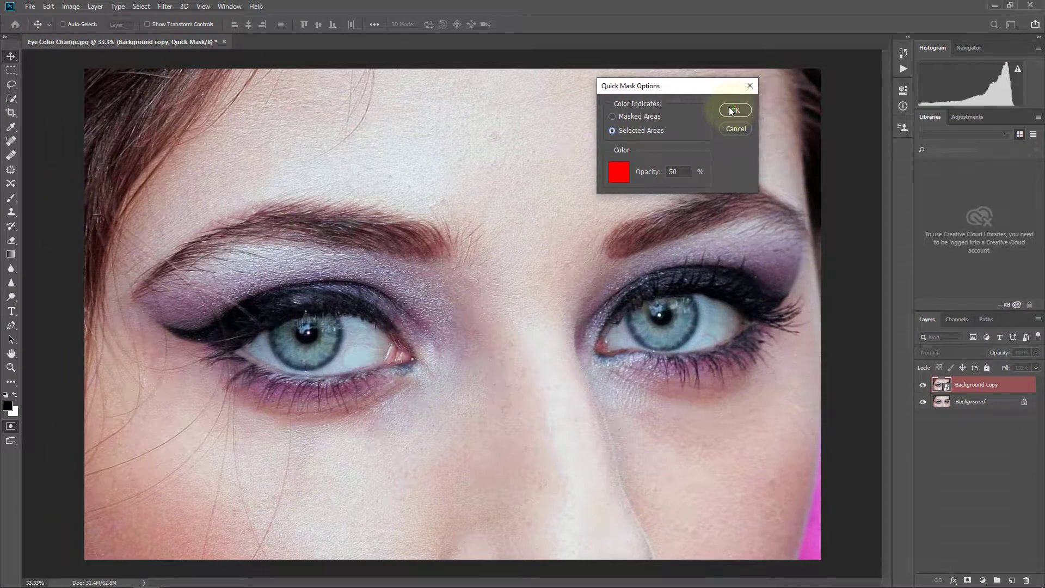
{"action": "left_click", "coordinate": [732, 110]}
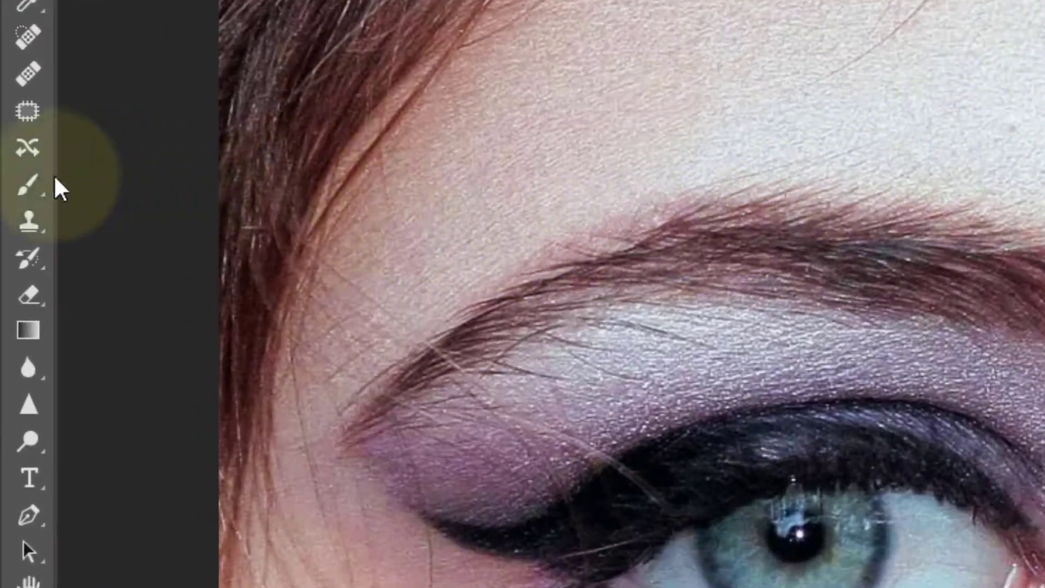
- Paint the red Quick Mask over the left iris with a roughly 153 px brush
{"action": "left_click", "coordinate": [10, 198]}
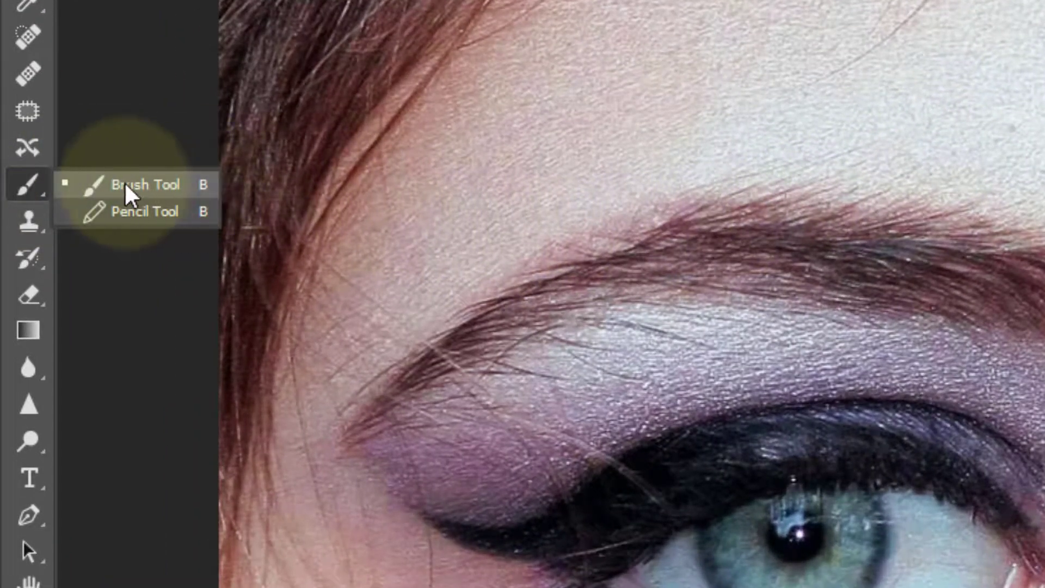
{"action": "left_click", "coordinate": [91, 188]}
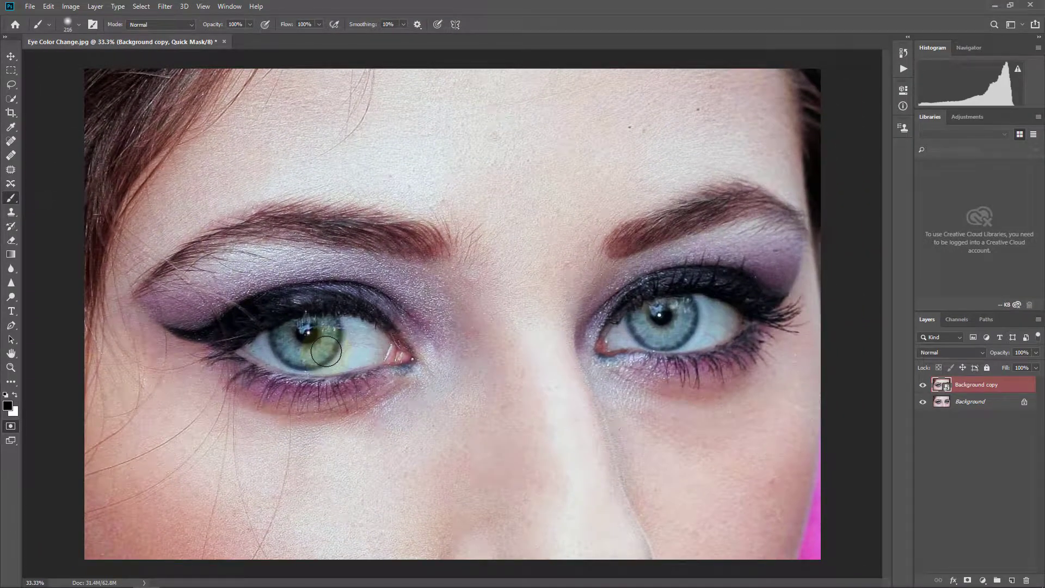
{"action": "left_click", "coordinate": [308, 352], "text": "ctrl"}
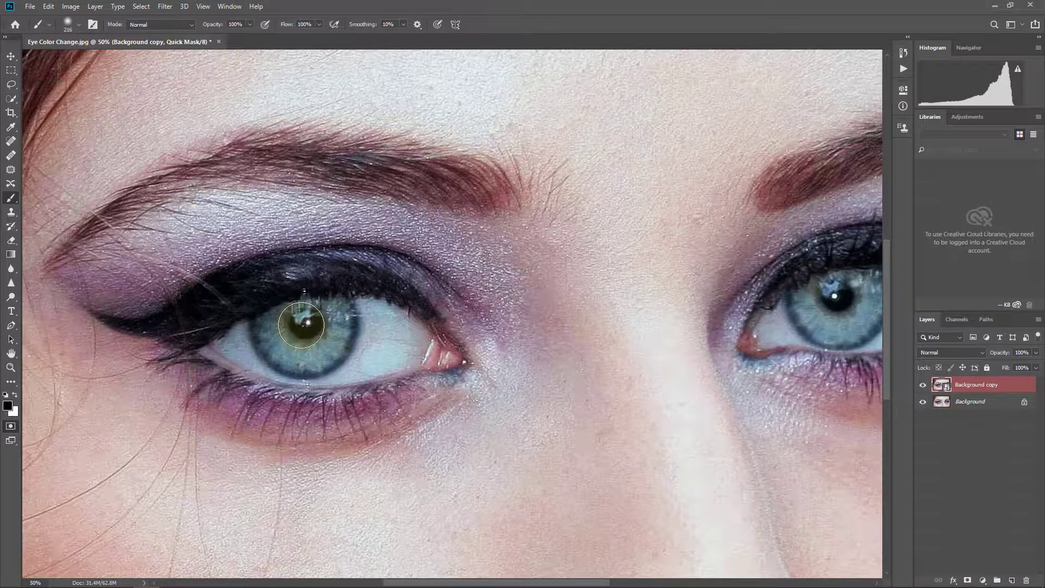
{"action": "left_click", "coordinate": [302, 326], "text": "ctrl"}
{"action": "left_click", "coordinate": [302, 325], "text": "ctrl"}
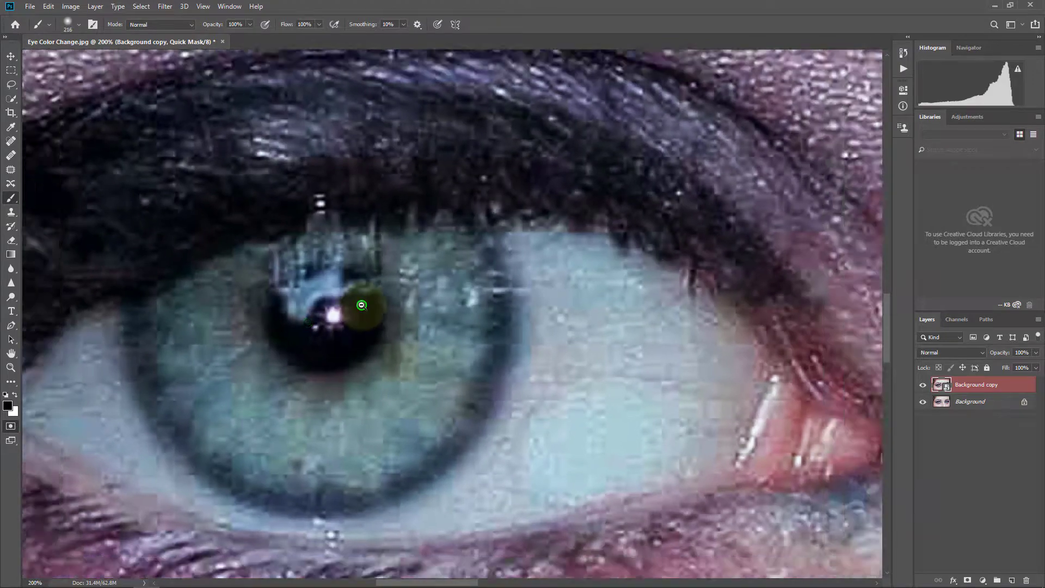
{"action": "left_click", "coordinate": [361, 305], "text": "ctrl+alt"}
{"action": "left_click", "coordinate": [361, 304], "text": "ctrl+alt"}
{"action": "mouse_move", "coordinate": [341, 326]}
{"action": "left_mouse_down"}
{"action": "mouse_move", "coordinate": [427, 333]}
{"action": "mouse_move", "coordinate": [373, 325]}
{"action": "left_mouse_up"}
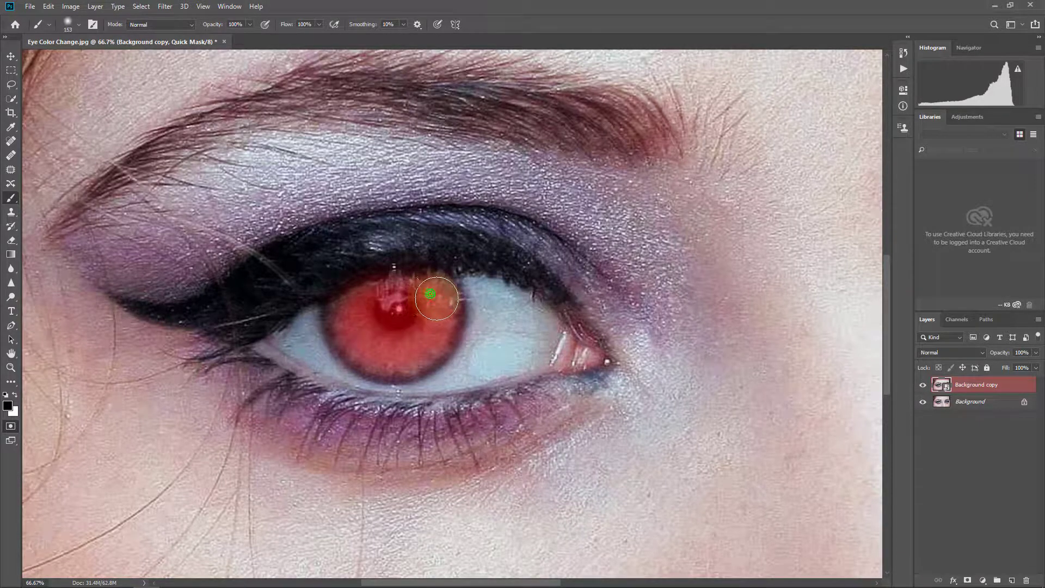
{"action": "mouse_move", "coordinate": [430, 294]}
{"action": "left_mouse_down"}
{"action": "mouse_move", "coordinate": [426, 340]}
{"action": "mouse_move", "coordinate": [401, 350]}
{"action": "mouse_move", "coordinate": [355, 343]}
{"action": "mouse_move", "coordinate": [344, 319]}
{"action": "mouse_move", "coordinate": [392, 343]}
{"action": "mouse_move", "coordinate": [402, 296]}
{"action": "mouse_move", "coordinate": [368, 319]}
{"action": "mouse_move", "coordinate": [416, 299]}
{"action": "mouse_move", "coordinate": [432, 321]}
{"action": "left_mouse_up"}
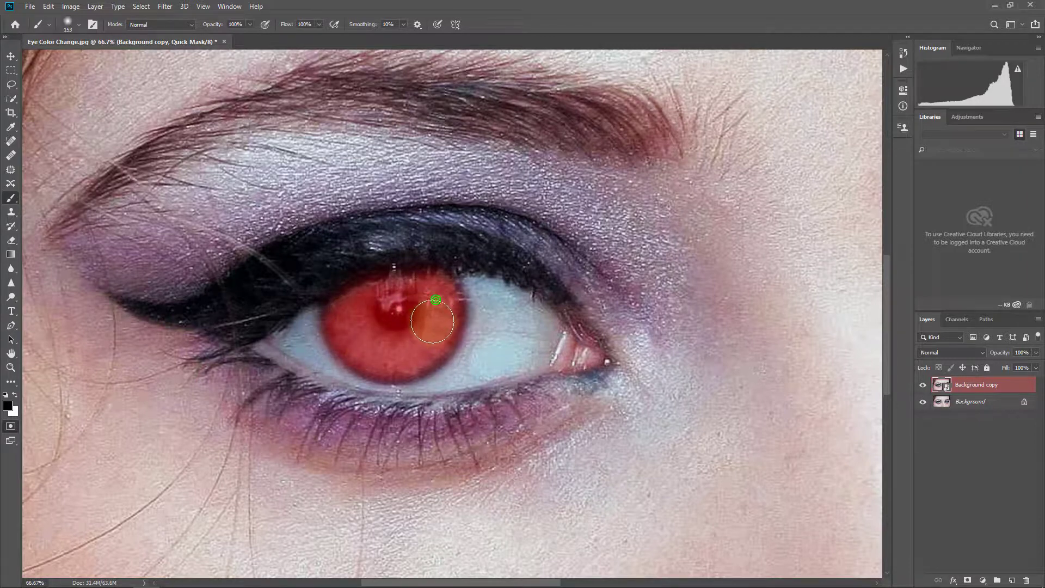
{"action": "mouse_move", "coordinate": [344, 315]}
{"action": "left_mouse_down"}
{"action": "mouse_move", "coordinate": [389, 354]}
{"action": "mouse_move", "coordinate": [428, 313]}
{"action": "mouse_move", "coordinate": [346, 320]}
{"action": "mouse_move", "coordinate": [380, 346]}
{"action": "mouse_move", "coordinate": [429, 342]}
{"action": "mouse_move", "coordinate": [444, 315]}
{"action": "mouse_move", "coordinate": [408, 303]}
{"action": "mouse_move", "coordinate": [430, 313]}
{"action": "mouse_move", "coordinate": [401, 315]}
{"action": "mouse_move", "coordinate": [434, 347]}
{"action": "left_mouse_up"}
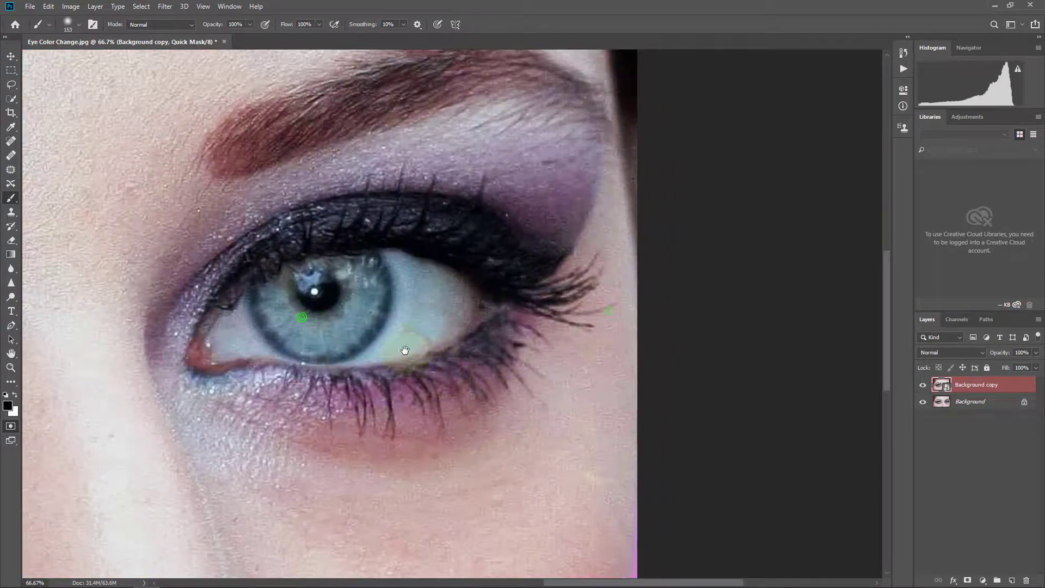
- Paint the mask over the right iris, then zoom out to check both eyes
{"action": "left_click", "coordinate": [368, 300]}
{"action": "mouse_move", "coordinate": [362, 265]}
{"action": "left_mouse_down"}
{"action": "mouse_move", "coordinate": [362, 305]}
{"action": "mouse_move", "coordinate": [348, 327]}
{"action": "mouse_move", "coordinate": [272, 321]}
{"action": "mouse_move", "coordinate": [326, 279]}
{"action": "mouse_move", "coordinate": [291, 270]}
{"action": "mouse_move", "coordinate": [226, 304]}
{"action": "mouse_move", "coordinate": [292, 354]}
{"action": "mouse_move", "coordinate": [350, 319]}
{"action": "mouse_move", "coordinate": [366, 285]}
{"action": "mouse_move", "coordinate": [294, 286]}
{"action": "mouse_move", "coordinate": [234, 315]}
{"action": "mouse_move", "coordinate": [289, 350]}
{"action": "mouse_move", "coordinate": [332, 347]}
{"action": "mouse_move", "coordinate": [361, 295]}
{"action": "mouse_move", "coordinate": [280, 285]}
{"action": "mouse_move", "coordinate": [234, 315]}
{"action": "mouse_move", "coordinate": [257, 327]}
{"action": "mouse_move", "coordinate": [265, 350]}
{"action": "mouse_move", "coordinate": [303, 350]}
{"action": "mouse_move", "coordinate": [350, 303]}
{"action": "mouse_move", "coordinate": [306, 305]}
{"action": "left_mouse_up"}
{"action": "key", "text": "ctrl+minus"}
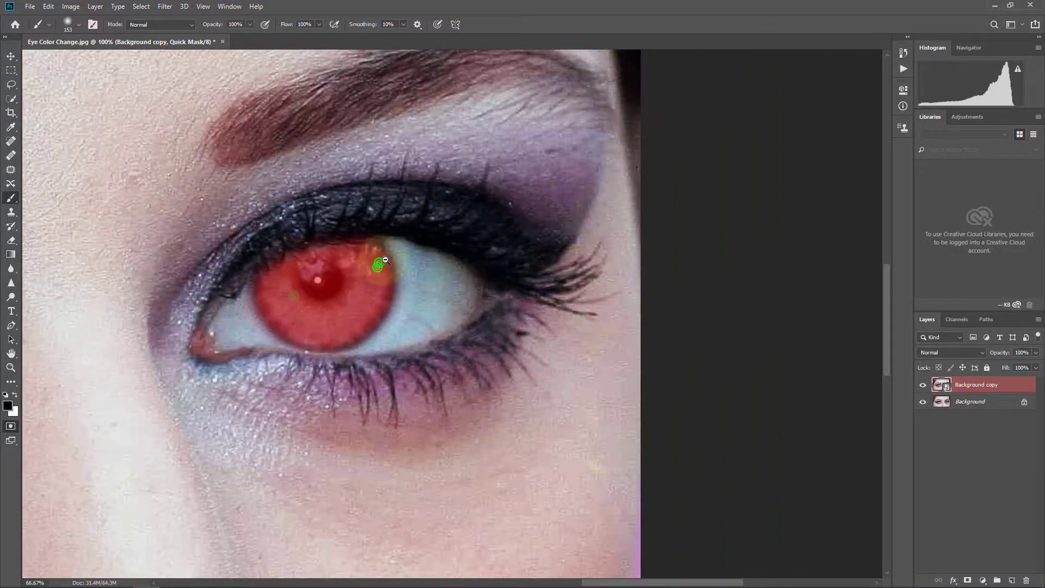
{"action": "key", "text": "ctrl+minus"}
{"action": "left_click_drag", "start_coordinate": [717, 357], "coordinate": [674, 353]}
{"action": "key", "text": "ctrl+minus"}
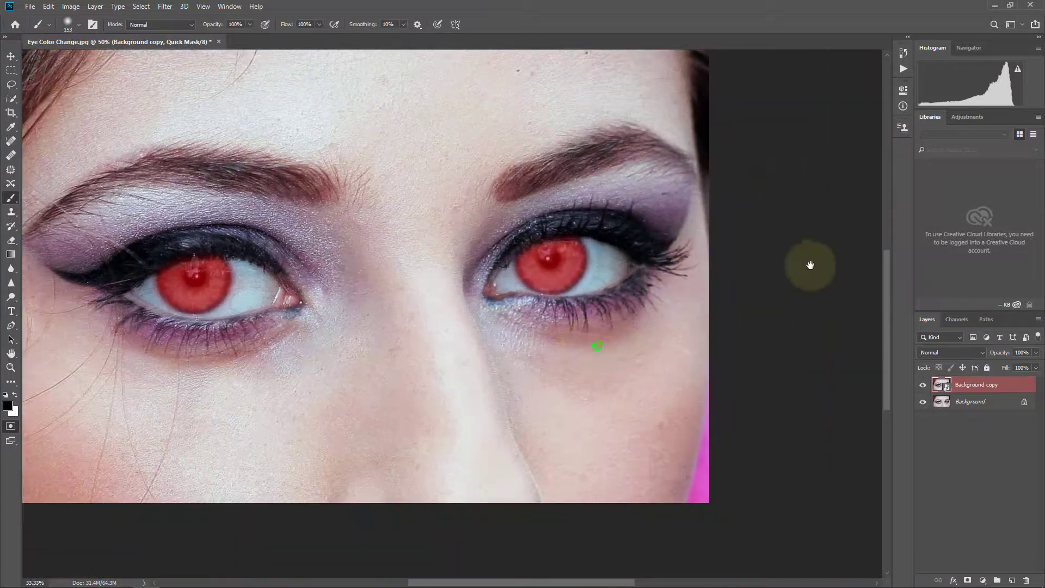
{"action": "key", "text": "ctrl+plus"}
{"action": "key", "text": "ctrl+plus"}
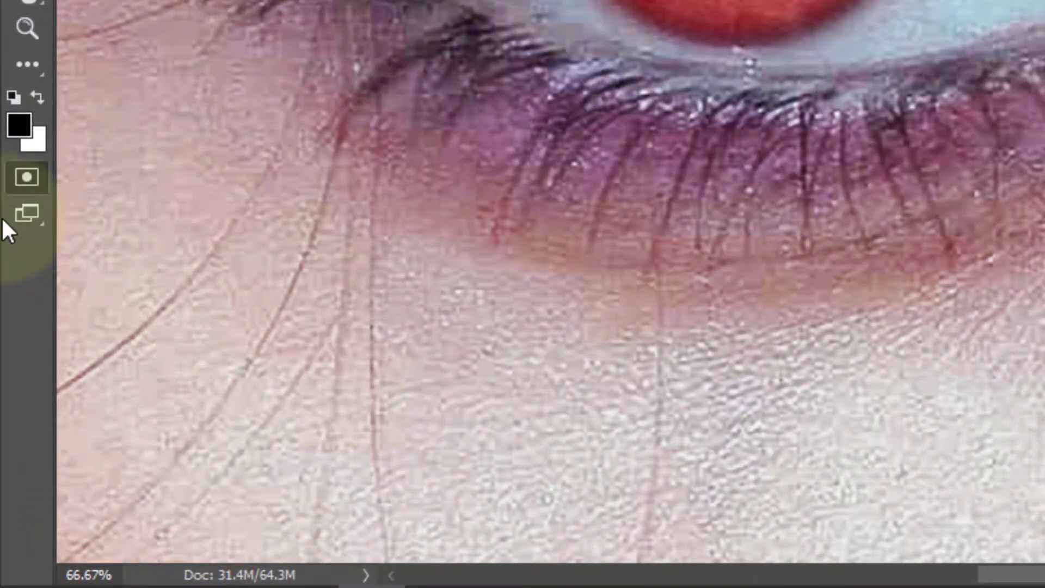
- Exit Quick Mask and add a Black & White adjustment layer masked to the irises
{"action": "left_click", "coordinate": [34, 174]}
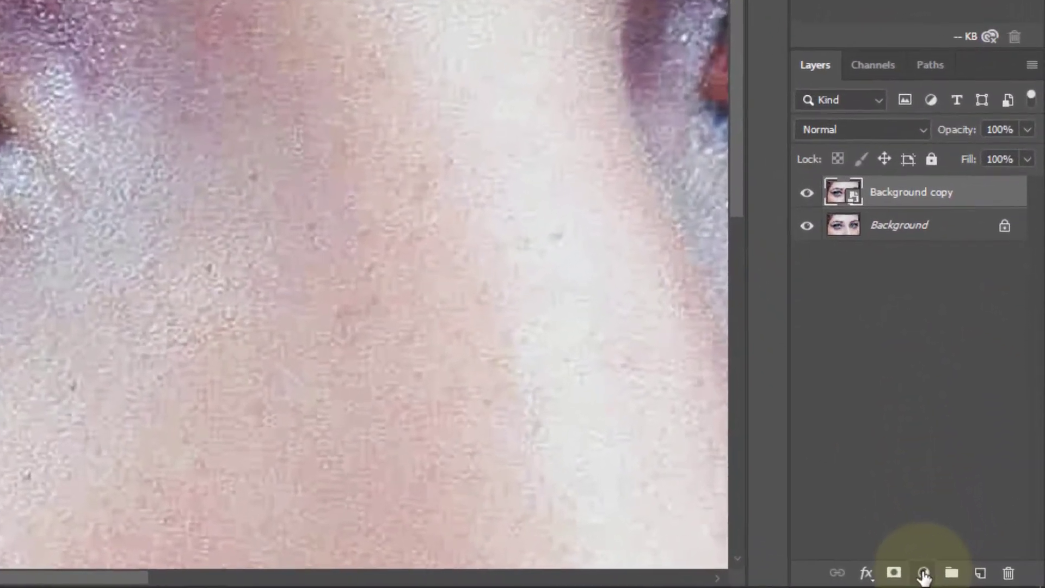
{"action": "left_click", "coordinate": [982, 580]}
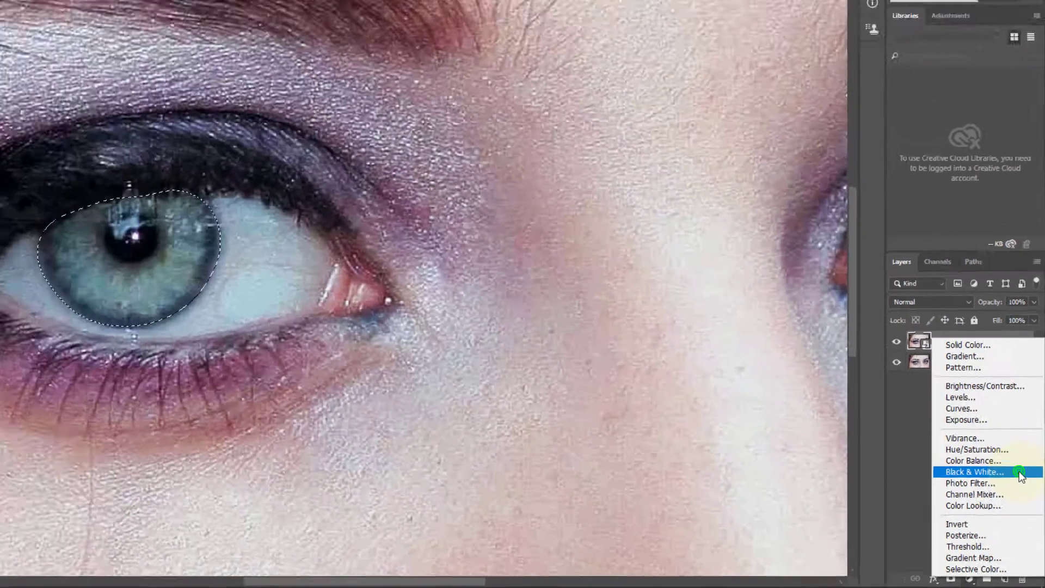
{"action": "left_click", "coordinate": [991, 401]}
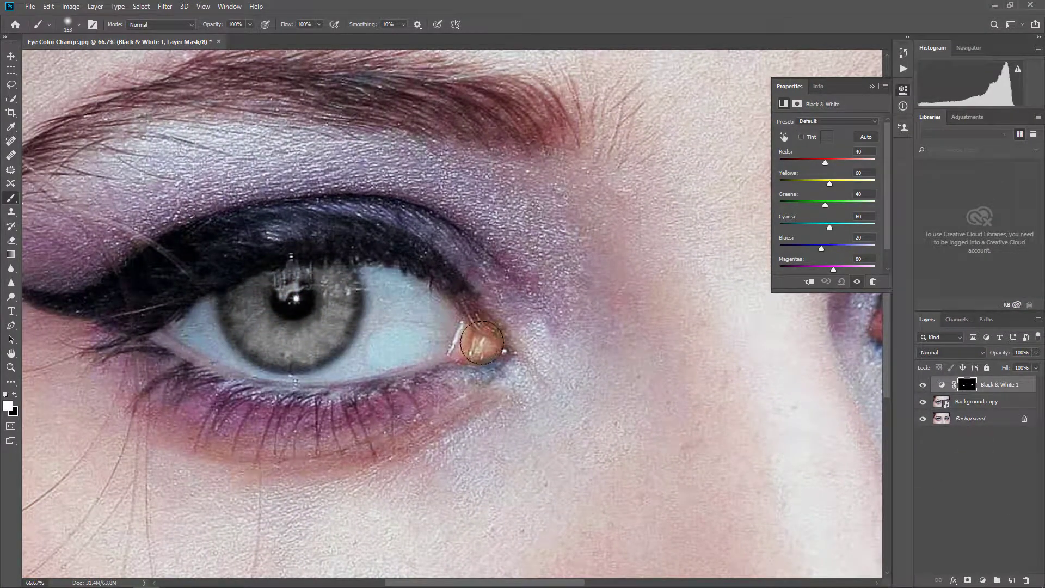
{"action": "left_click", "coordinate": [494, 318], "text": "alt"}
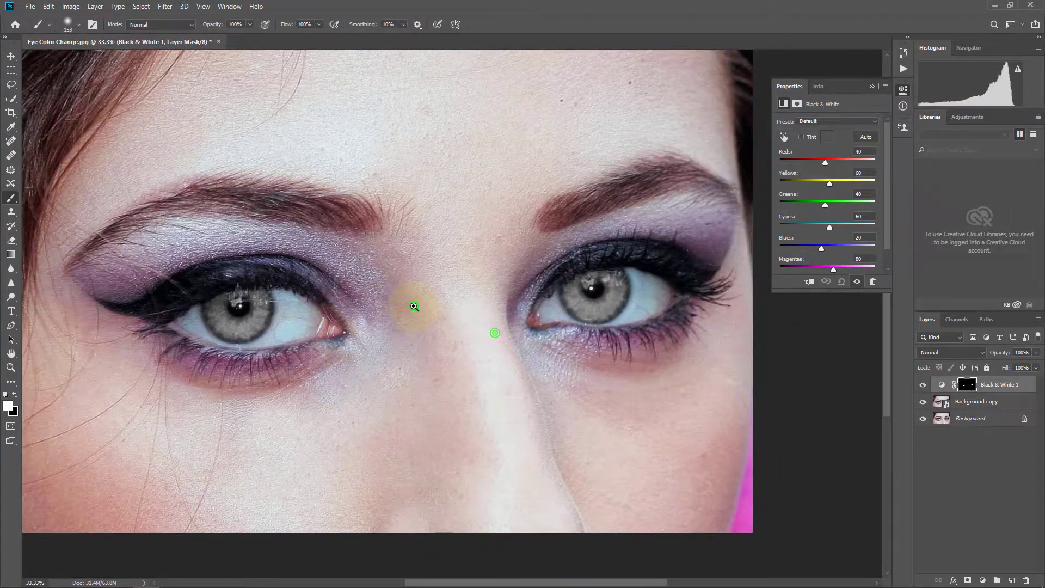
{"action": "left_click", "coordinate": [414, 306]}
{"action": "left_click_drag", "start_coordinate": [413, 305], "coordinate": [401, 345]}
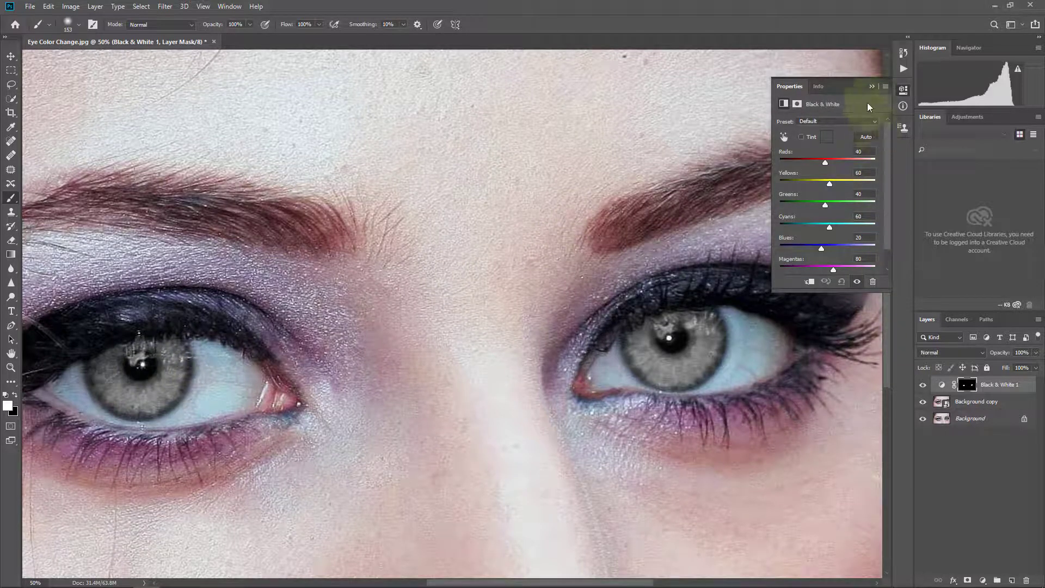
{"action": "left_click", "coordinate": [870, 86]}
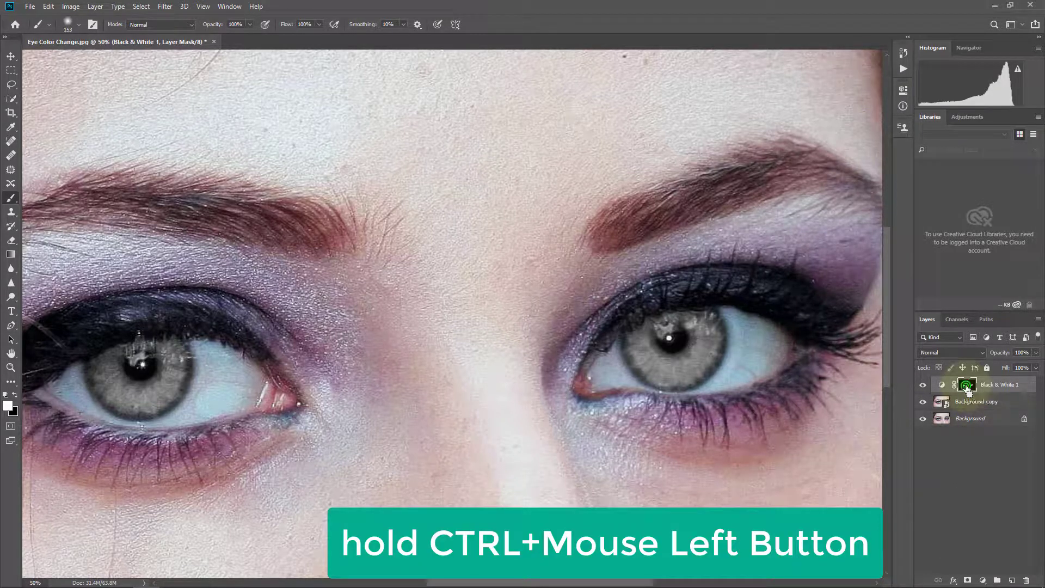
- Load the iris selection and add a Hue/Saturation adjustment layer above Black & White
{"action": "left_click", "coordinate": [967, 387], "text": "ctrl"}
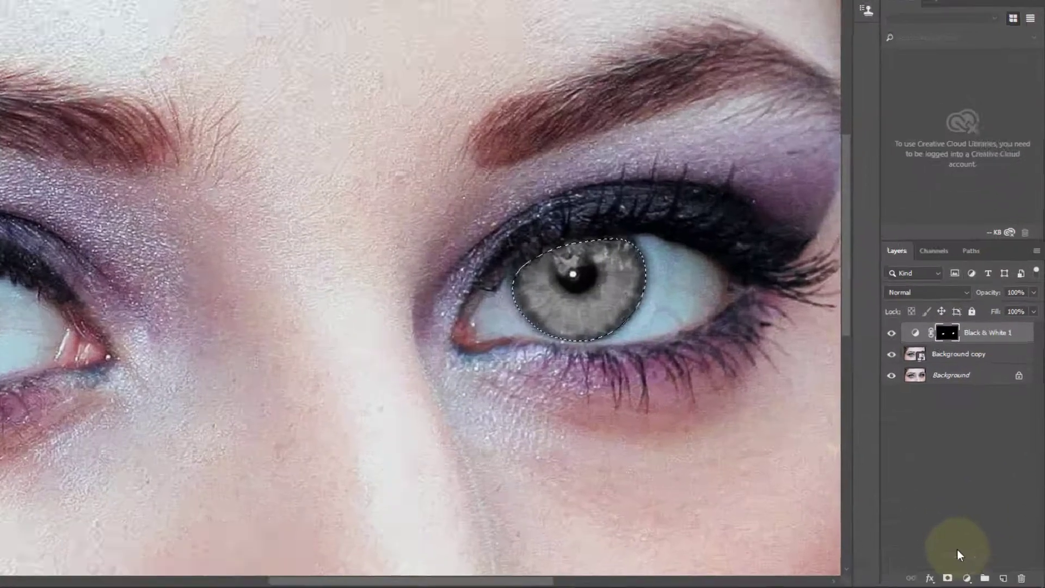
{"action": "left_click", "coordinate": [966, 578]}
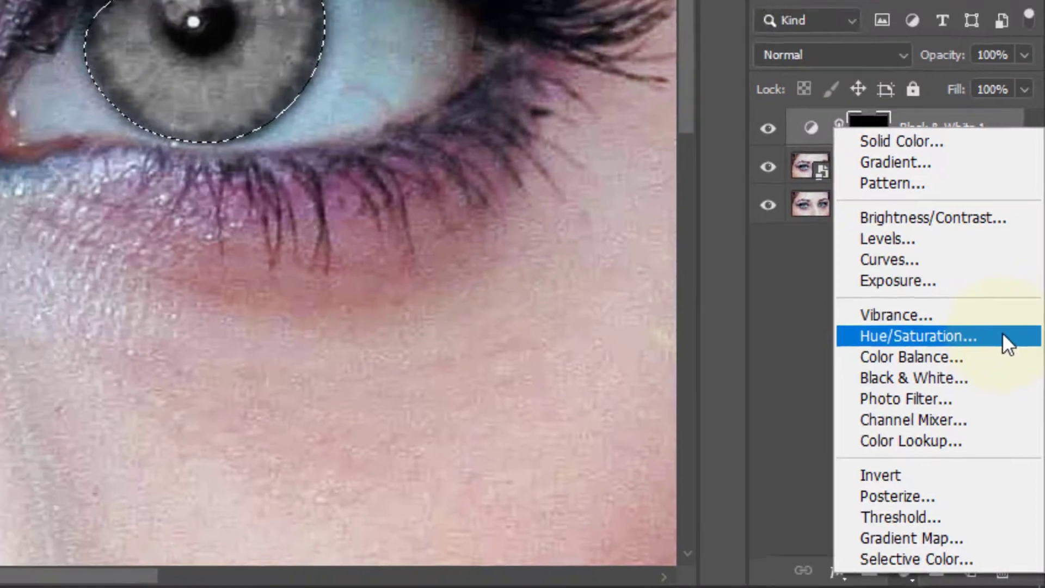
{"action": "left_click", "coordinate": [1022, 454]}
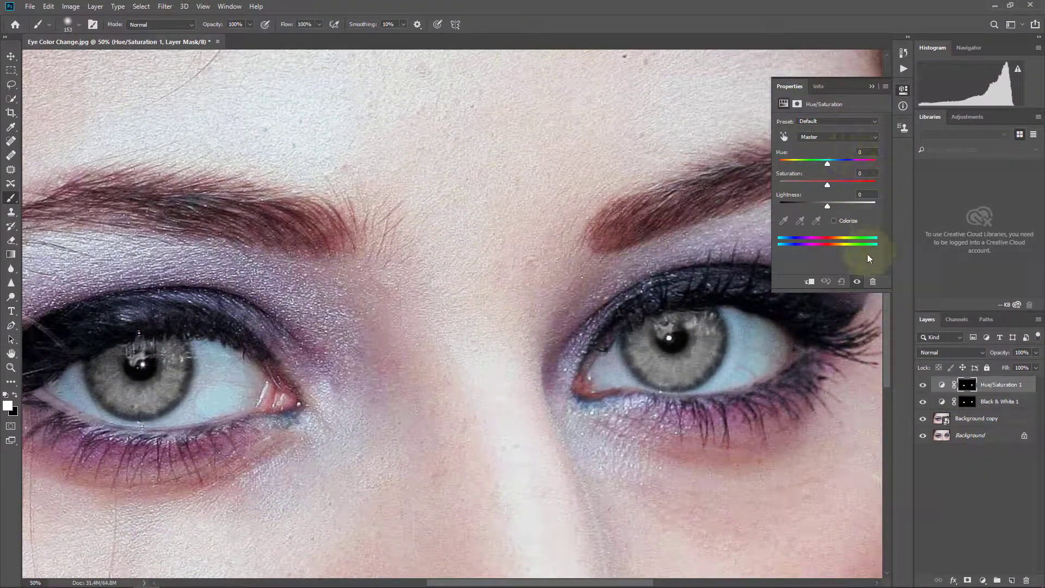
- Colorize the Hue/Saturation layer at hue +132, saturation +30, turning the irises green
{"action": "left_click", "coordinate": [849, 224]}
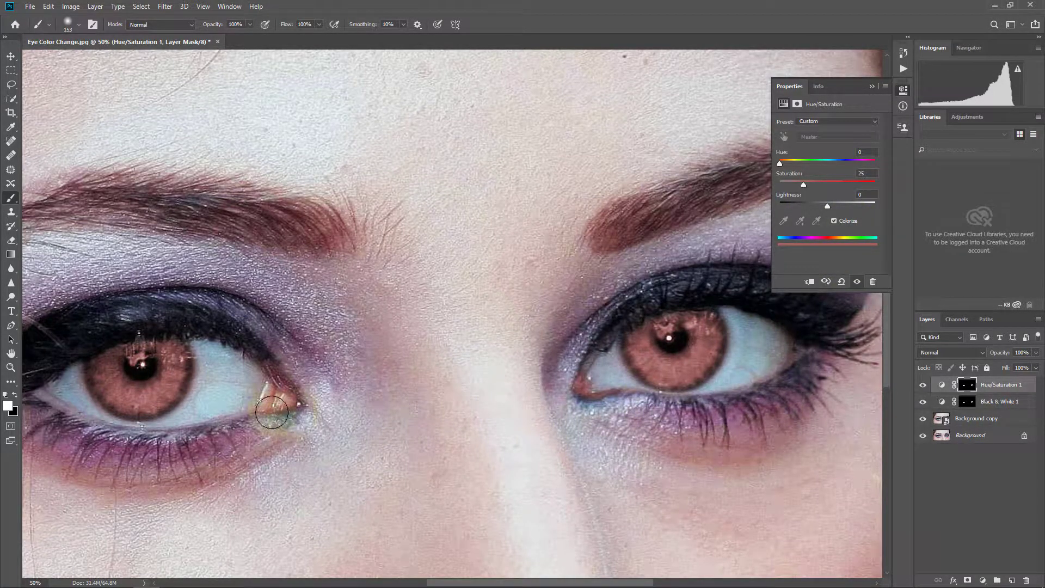
{"action": "left_click", "coordinate": [231, 376], "text": "ctrl"}
{"action": "left_click_drag", "start_coordinate": [324, 415], "coordinate": [570, 383]}
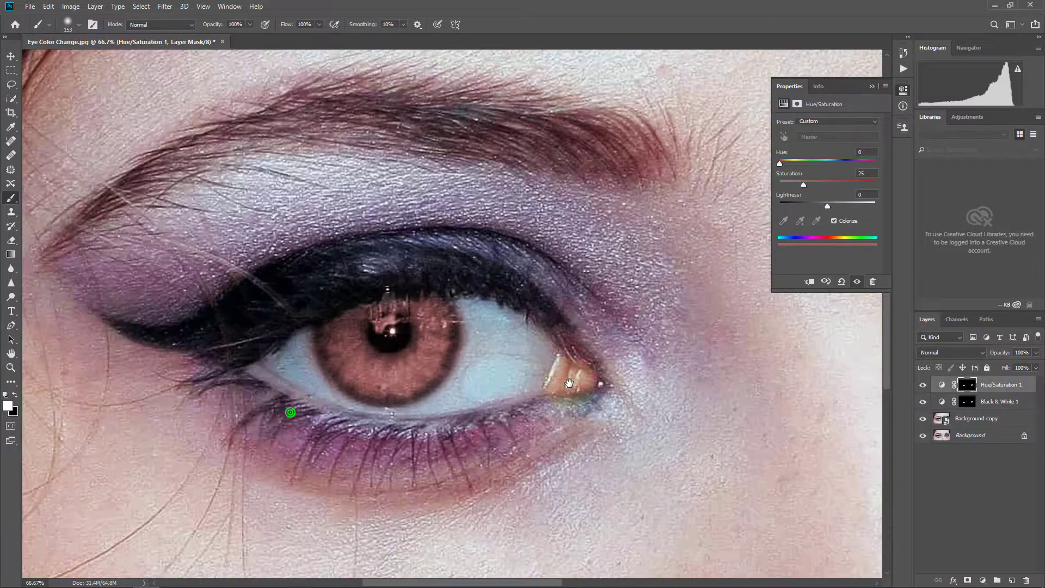
{"action": "left_click", "coordinate": [478, 355], "text": "ctrl"}
{"action": "left_click", "coordinate": [486, 339], "text": "alt"}
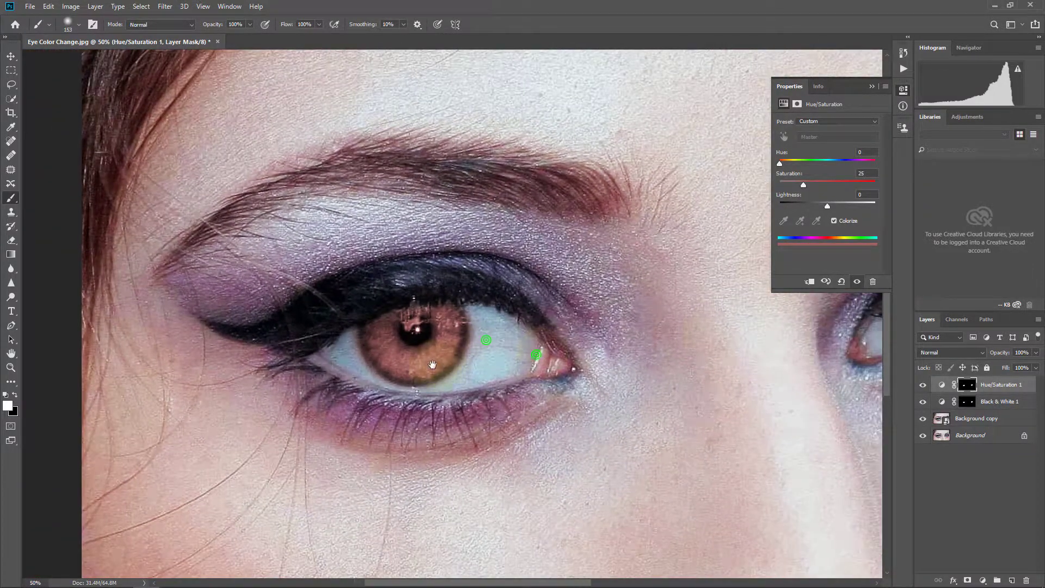
{"action": "left_click_drag", "start_coordinate": [536, 354], "coordinate": [341, 414]}
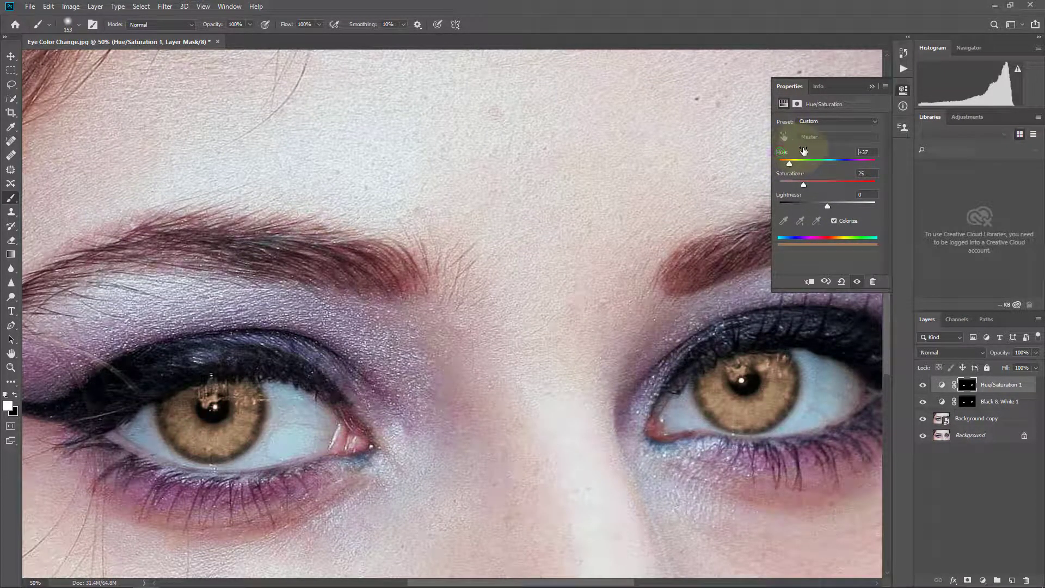
{"action": "left_click_drag", "start_coordinate": [804, 151], "coordinate": [815, 150]}
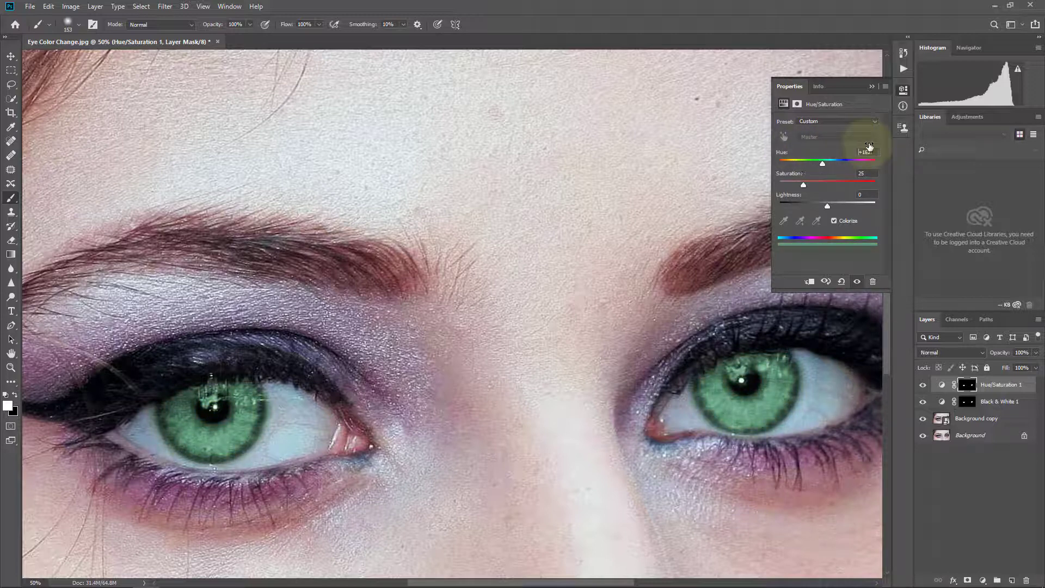
{"action": "mouse_move", "coordinate": [881, 146]}
{"action": "left_mouse_down"}
{"action": "mouse_move", "coordinate": [895, 147]}
{"action": "mouse_move", "coordinate": [876, 145]}
{"action": "left_mouse_up"}
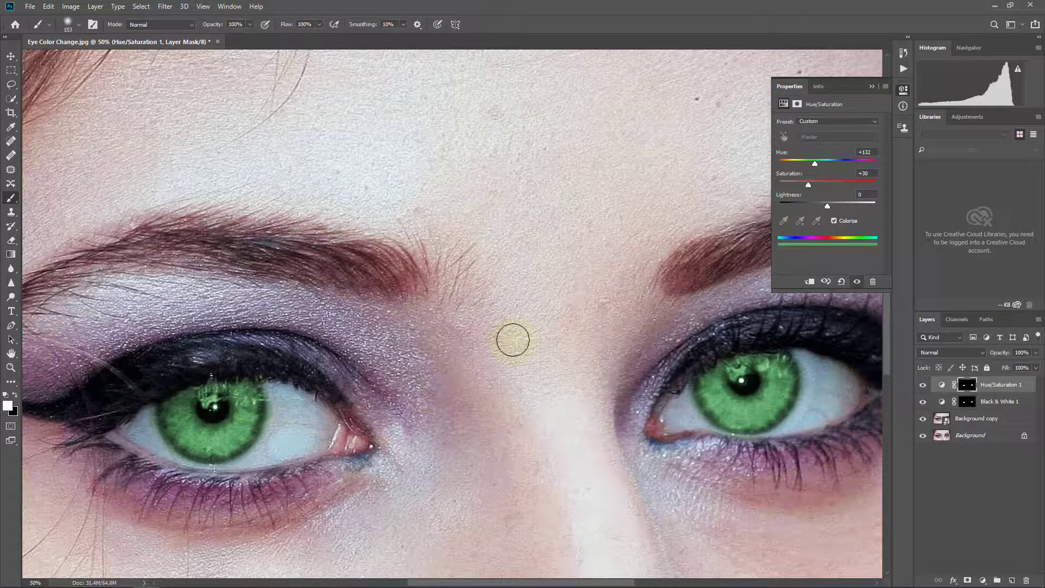
- Add an iris-masked Levels layer with Auto input values 7 / 0.89 / 255
{"action": "left_click", "coordinate": [871, 86]}
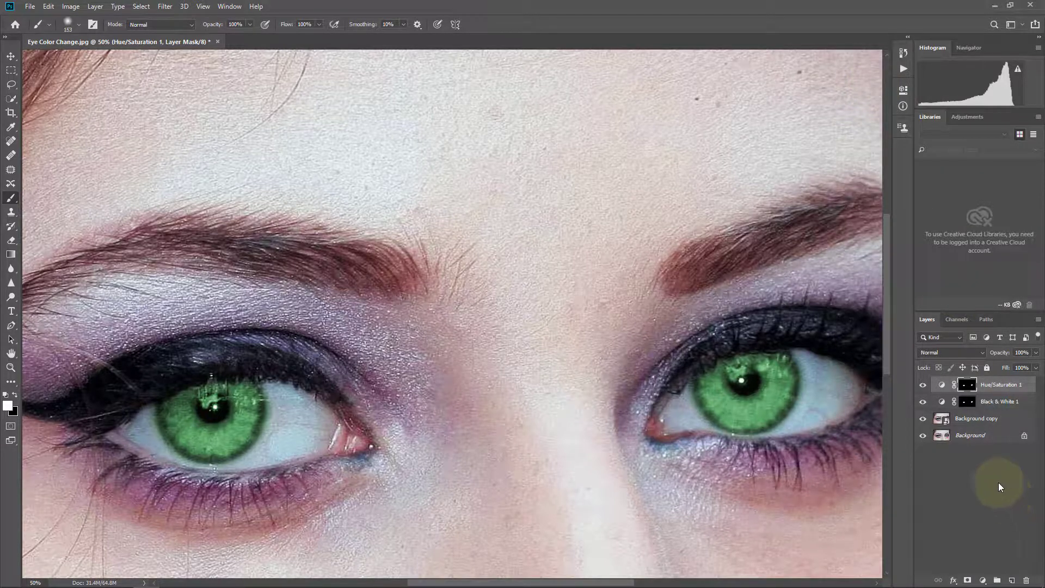
{"action": "left_click", "coordinate": [969, 387], "text": "ctrl"}
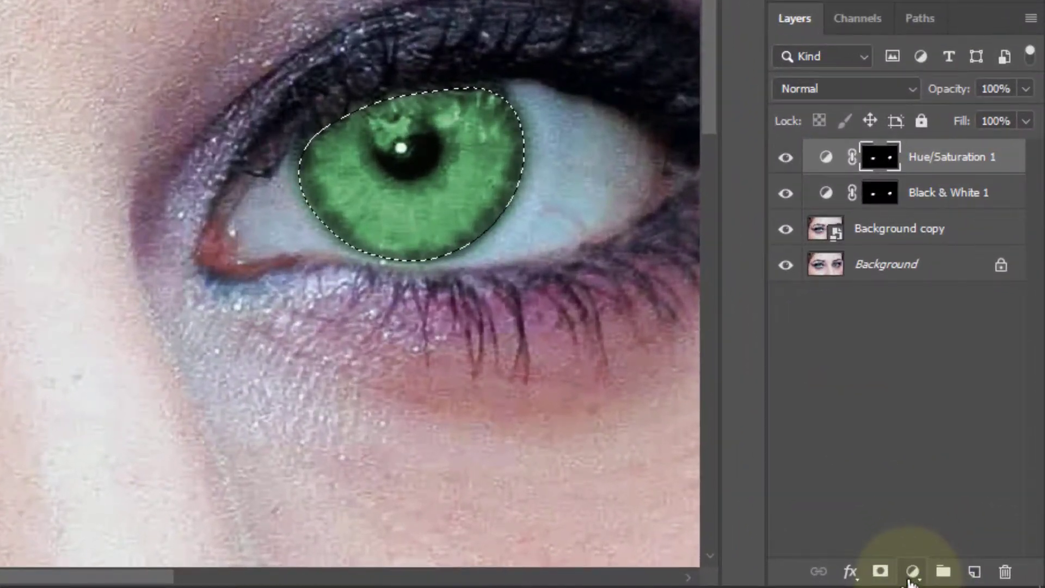
{"action": "left_click", "coordinate": [982, 580]}
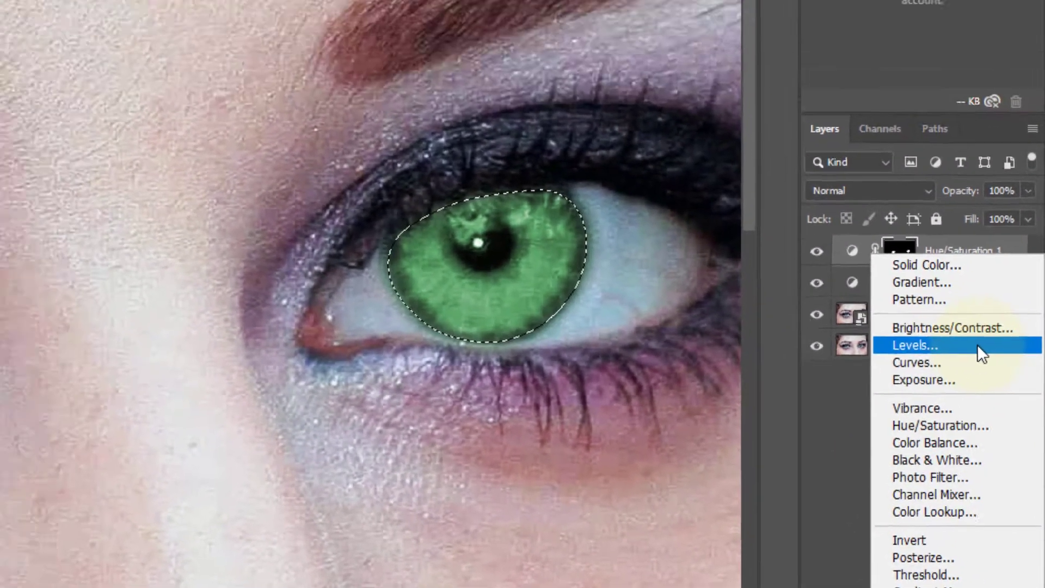
{"action": "left_click", "coordinate": [909, 266]}
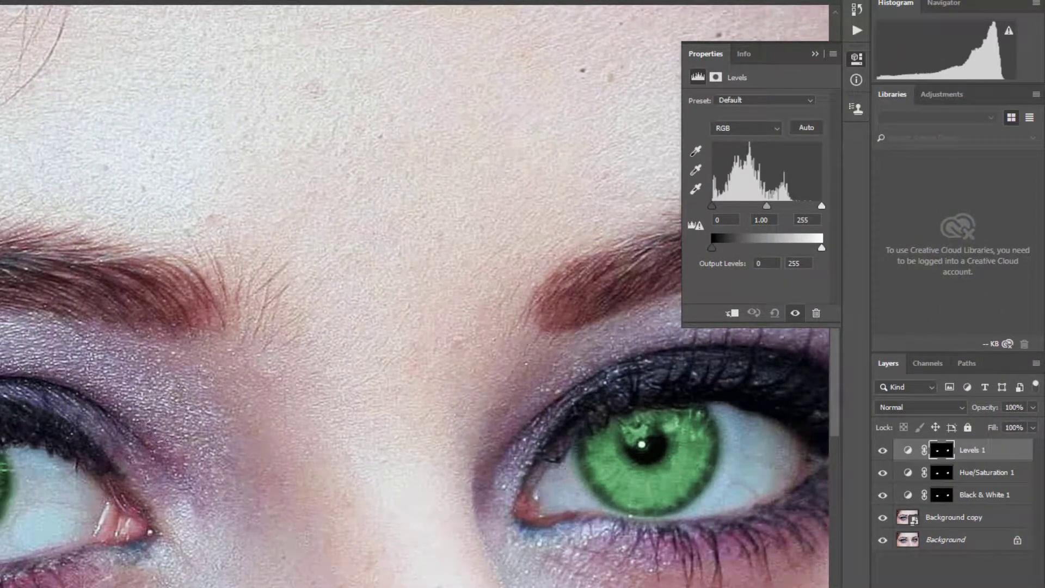
{"action": "left_click", "coordinate": [808, 128]}
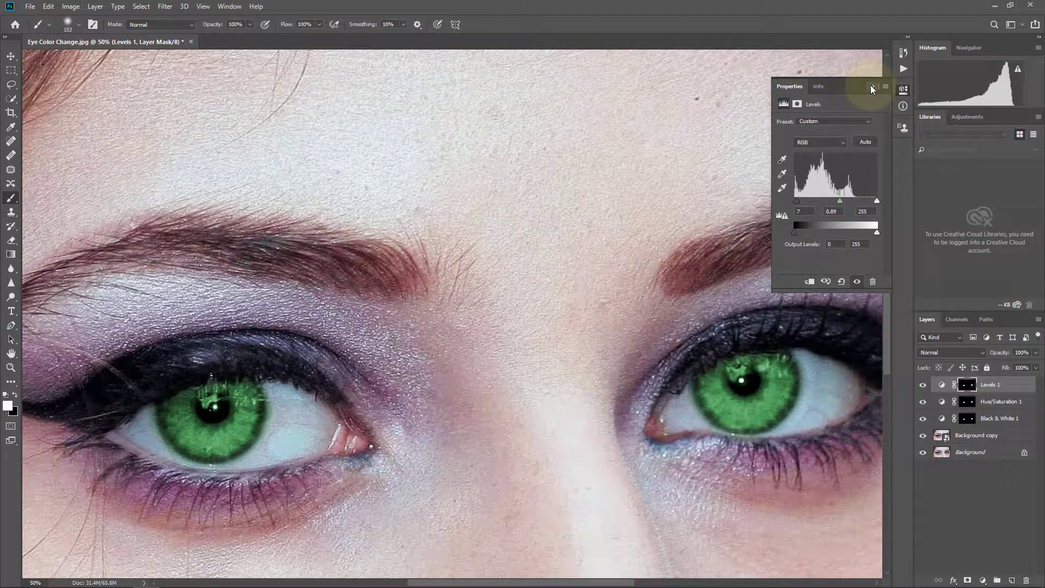
{"action": "left_click", "coordinate": [870, 86]}
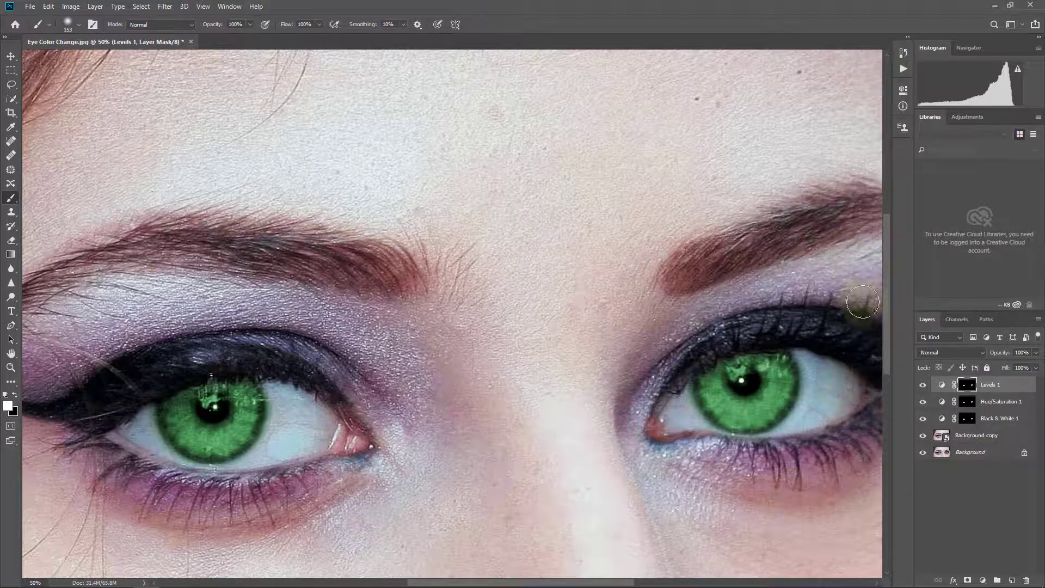
{"action": "left_click", "coordinate": [966, 386], "text": "ctrl"}
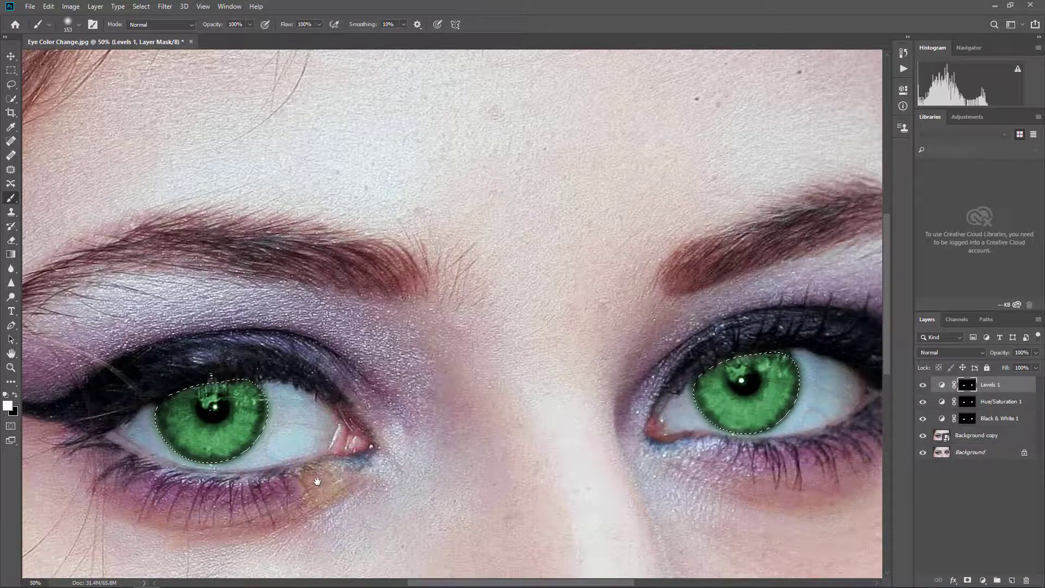
{"action": "left_click_drag", "start_coordinate": [322, 485], "coordinate": [298, 448]}
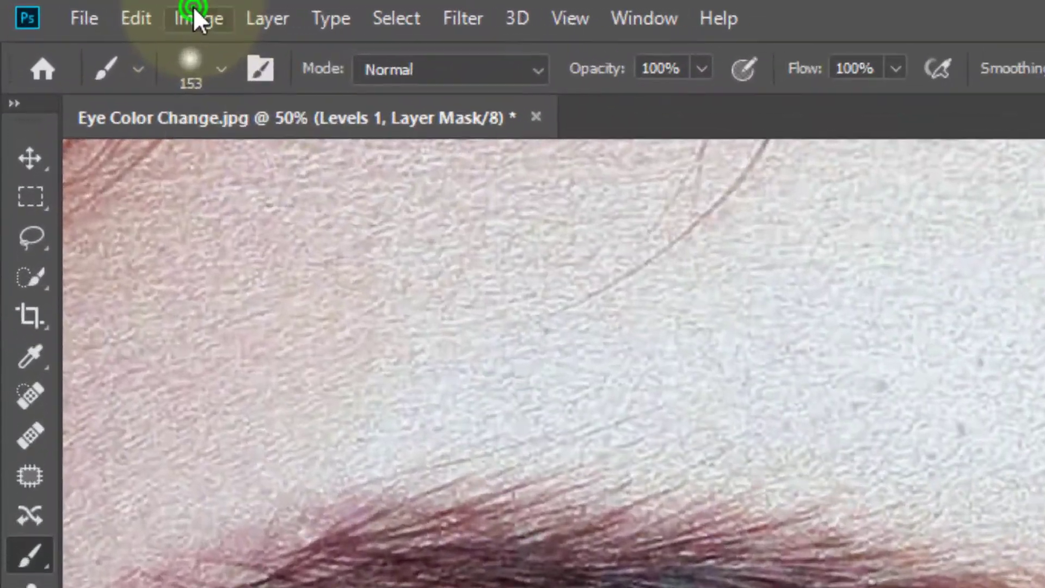
- Open Blending Options for the Levels 1 layer and move the dialog aside
{"action": "left_click", "coordinate": [69, 6]}
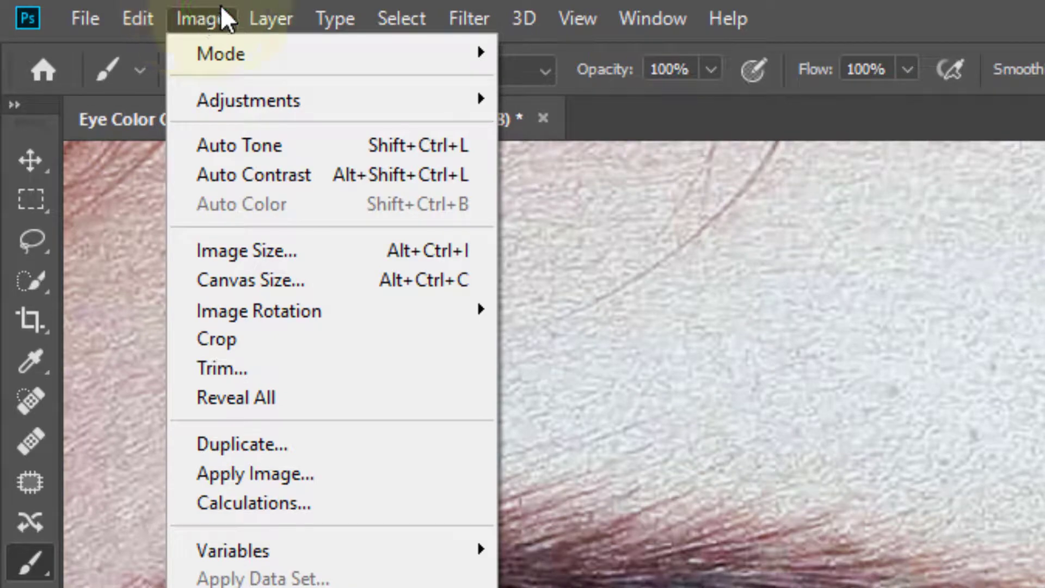
{"action": "mouse_move", "coordinate": [312, 323]}
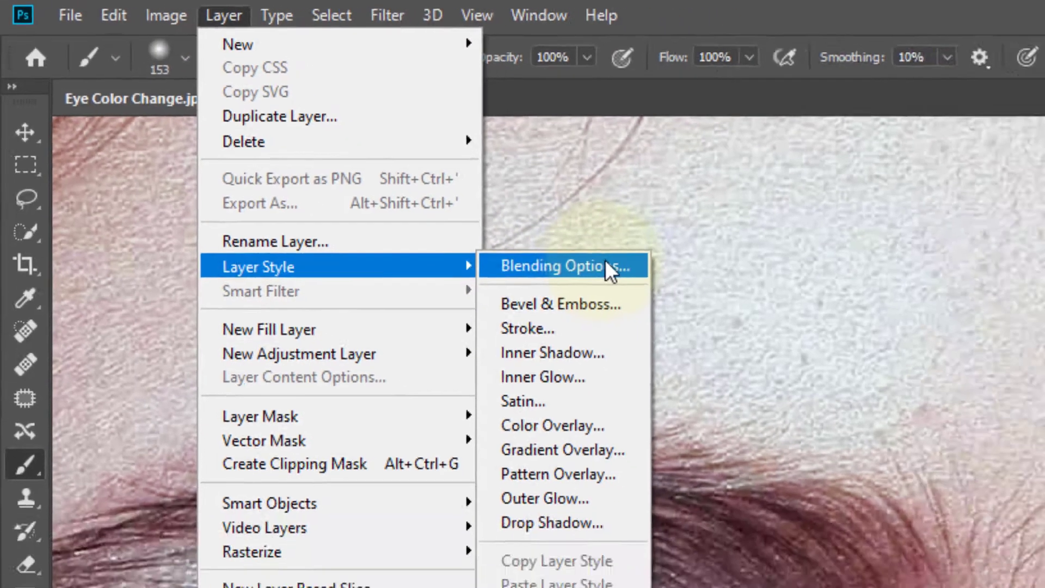
{"action": "left_click", "coordinate": [605, 262]}
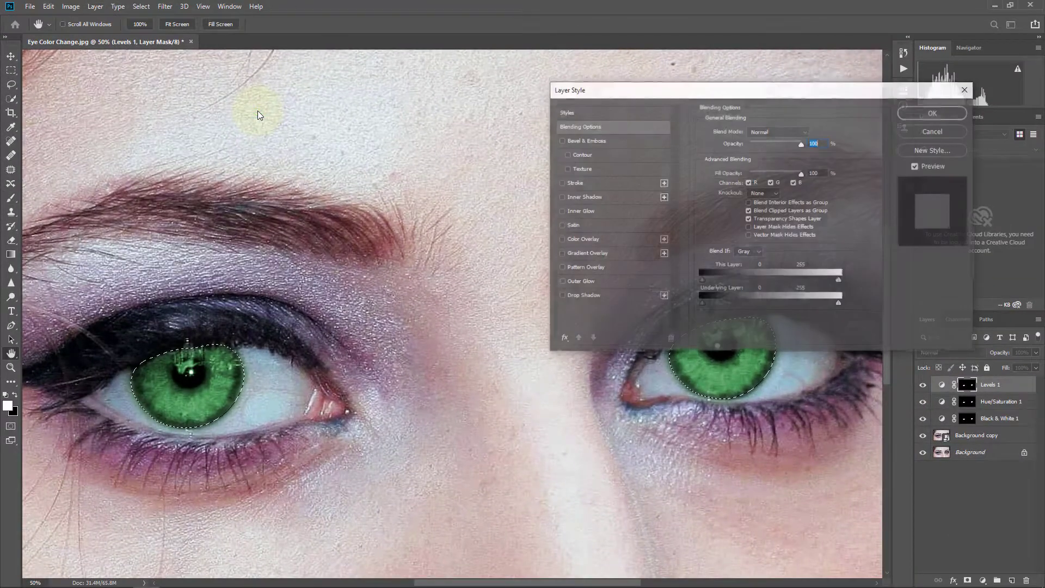
{"action": "mouse_move", "coordinate": [712, 91]}
{"action": "left_mouse_down"}
{"action": "mouse_move", "coordinate": [406, 39]}
{"action": "mouse_move", "coordinate": [440, 36]}
{"action": "left_mouse_up"}
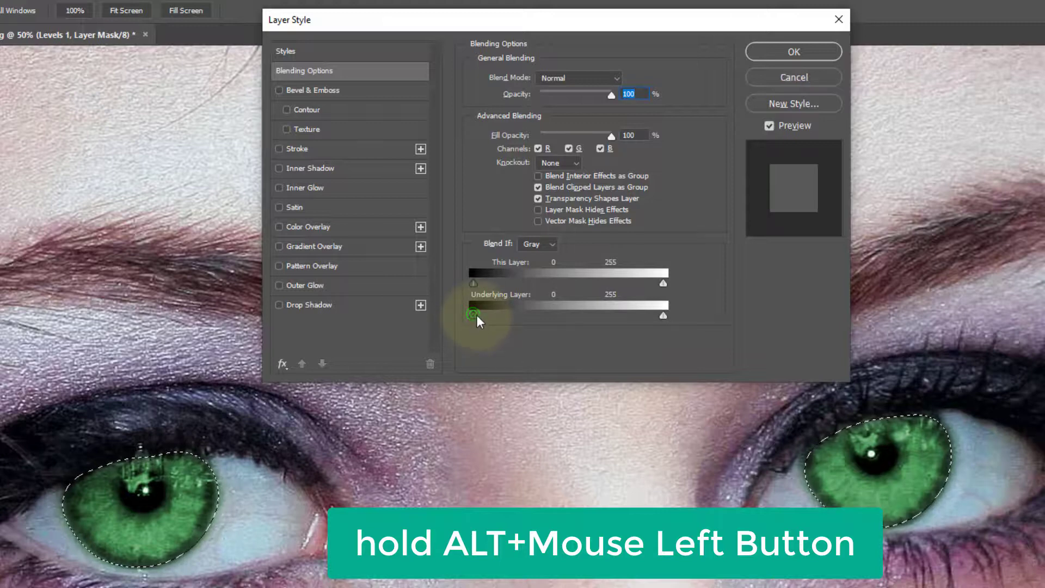
- Split the Underlying Layer black Blend If slider to 0/67 and apply the style
{"action": "mouse_move", "coordinate": [475, 315]}
{"action": "left_mouse_down"}
{"action": "mouse_move", "coordinate": [544, 311]}
{"action": "mouse_move", "coordinate": [535, 313]}
{"action": "left_mouse_up"}
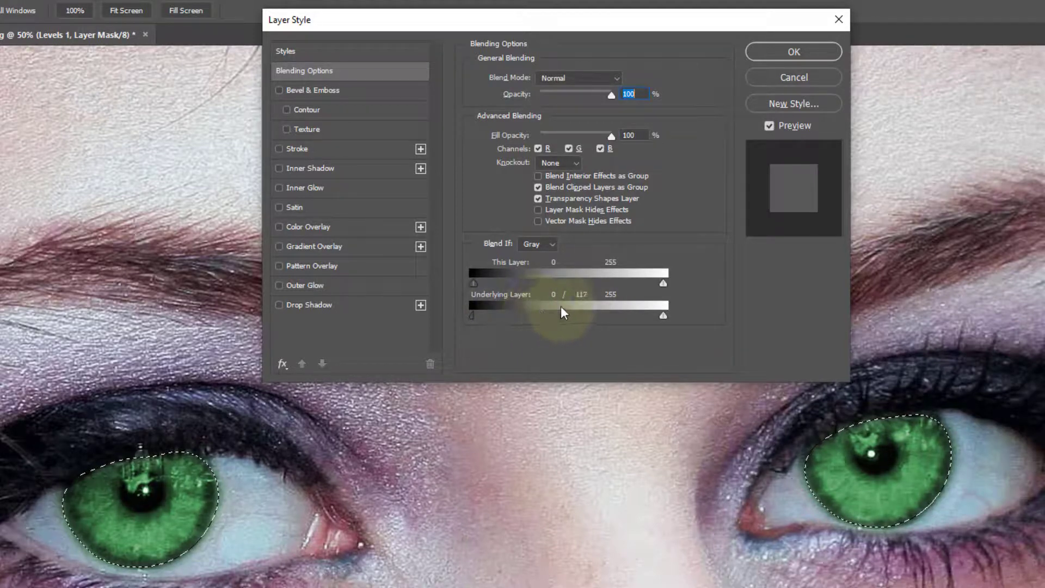
{"action": "left_click", "coordinate": [769, 126]}
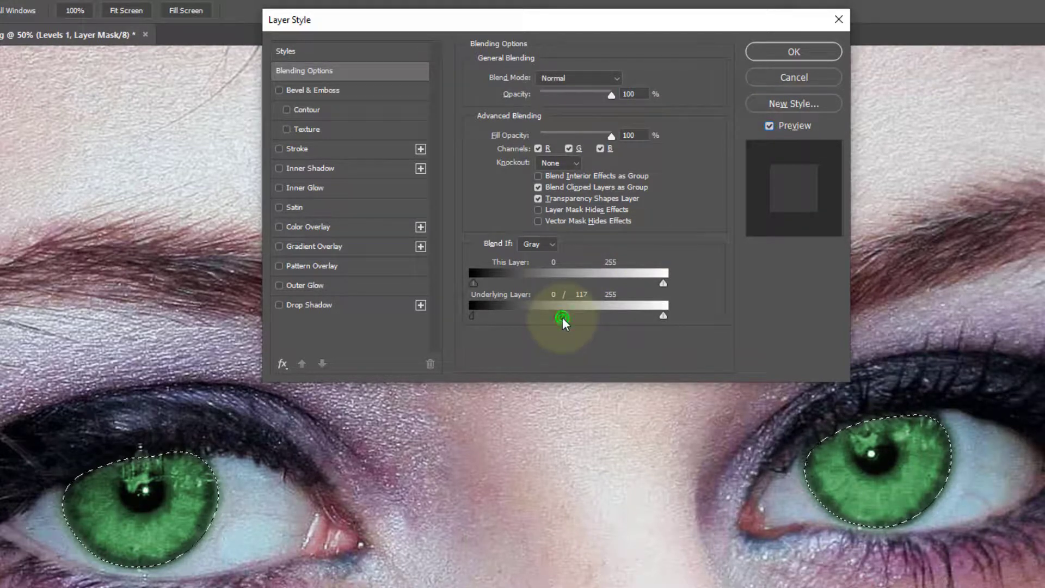
{"action": "left_click_drag", "start_coordinate": [563, 318], "coordinate": [523, 318]}
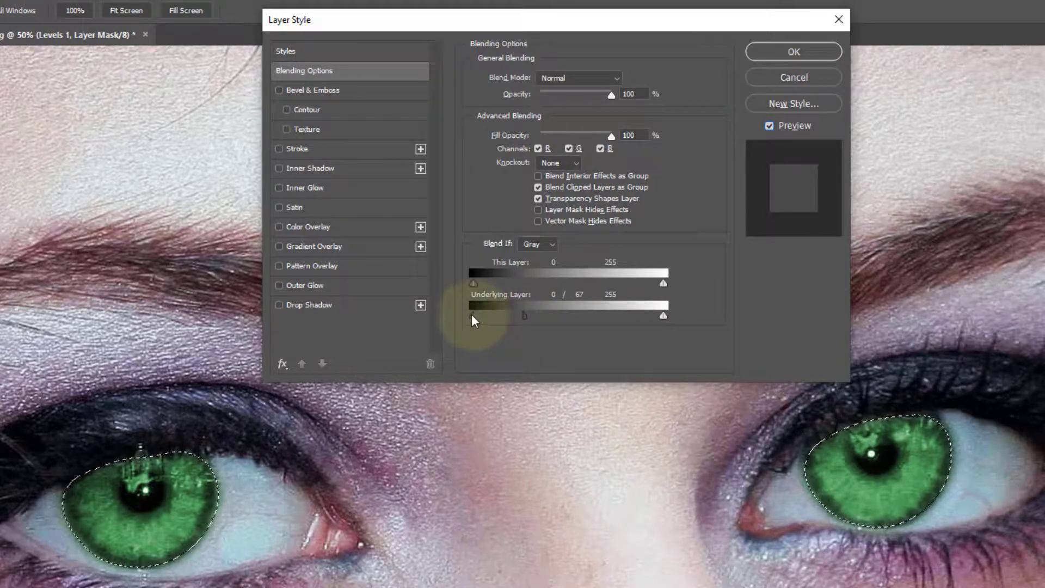
{"action": "mouse_move", "coordinate": [471, 314]}
{"action": "left_mouse_down"}
{"action": "mouse_move", "coordinate": [504, 314]}
{"action": "mouse_move", "coordinate": [478, 313]}
{"action": "left_mouse_up"}
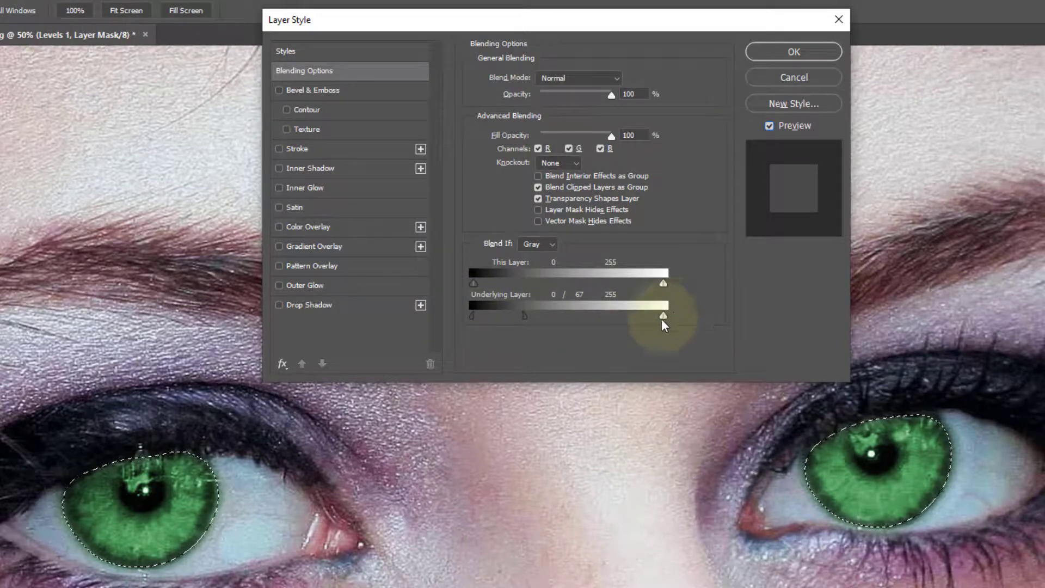
{"action": "left_click_drag", "start_coordinate": [664, 316], "coordinate": [684, 315]}
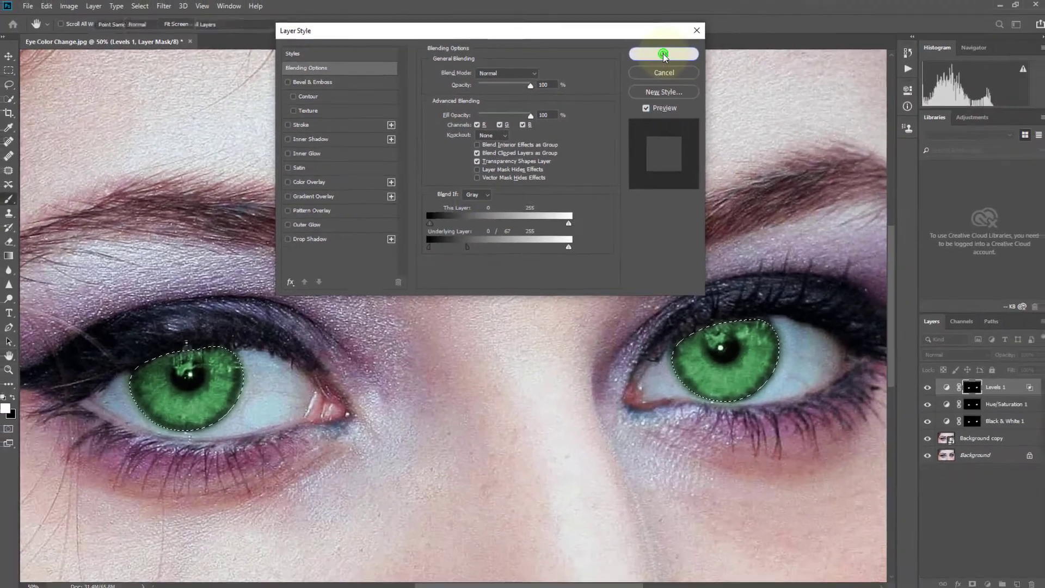
{"action": "left_click", "coordinate": [661, 53]}
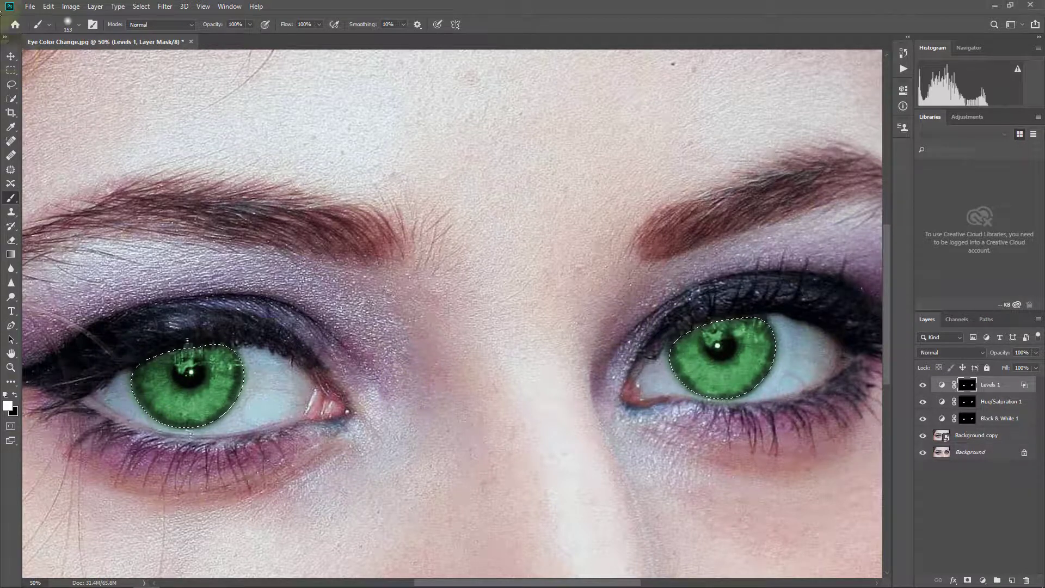
- Select the Hue/Saturation 1 adjustment layer and open its Properties
{"action": "left_click", "coordinate": [11, 55]}
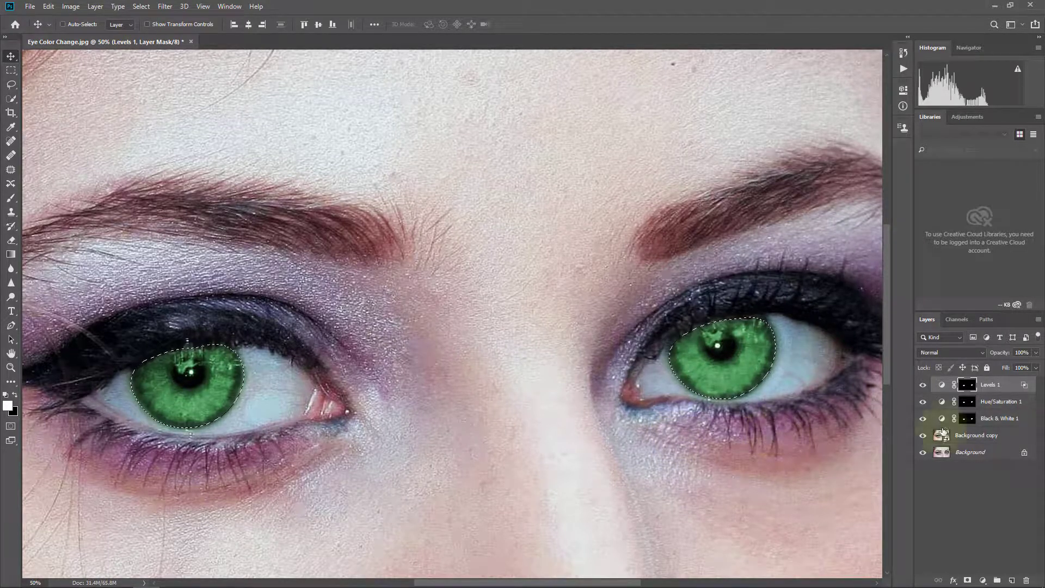
{"action": "left_click", "coordinate": [971, 403]}
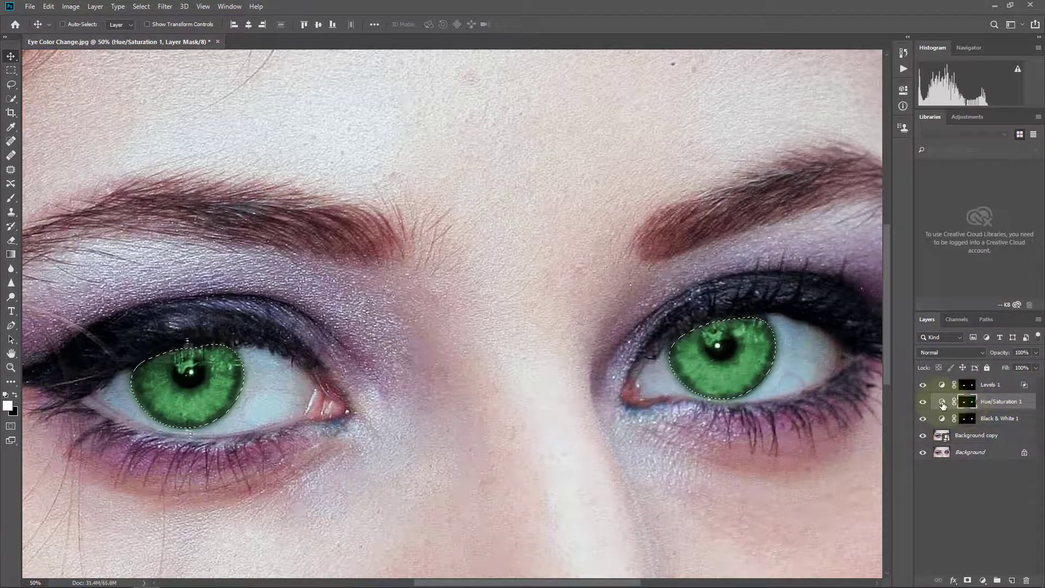
{"action": "left_click", "coordinate": [940, 403]}
{"action": "double_click", "coordinate": [941, 403]}
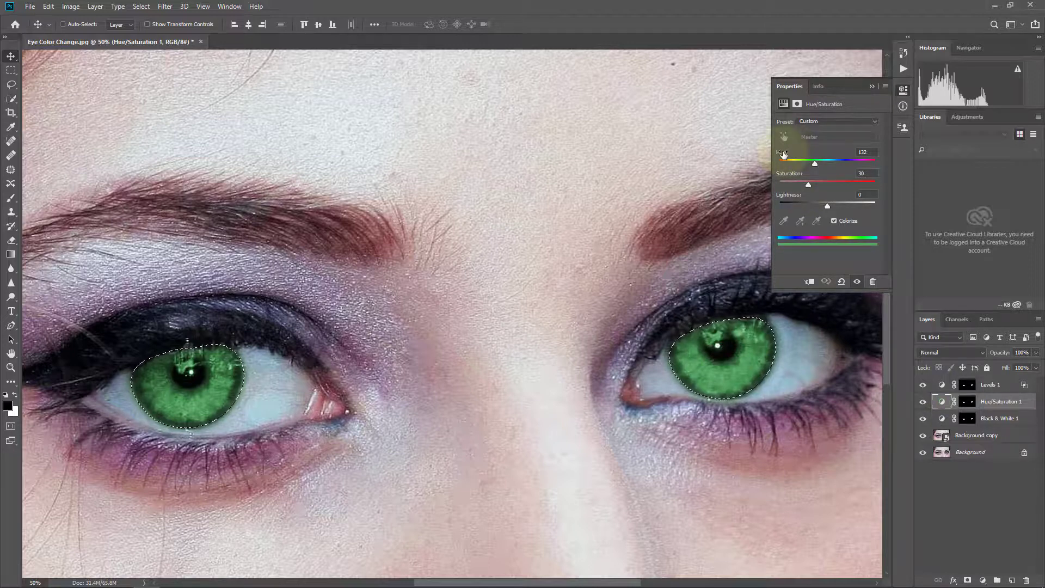
- Try several hue values on the irises, settling on +50 for an olive-gold tint
{"action": "left_click_drag", "start_coordinate": [787, 157], "coordinate": [836, 158]}
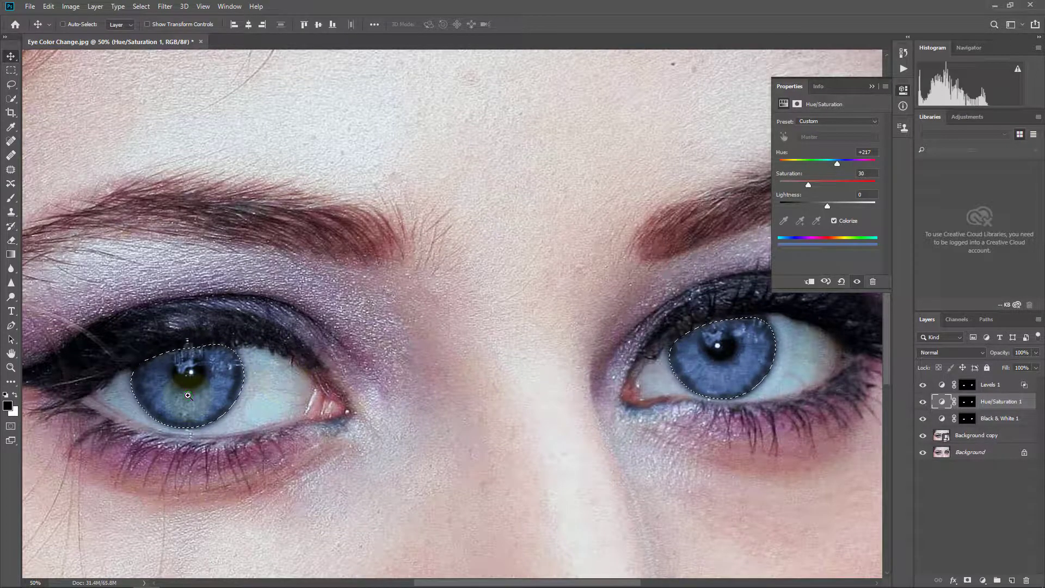
{"action": "left_click", "coordinate": [188, 396], "text": "ctrl"}
{"action": "left_click_drag", "start_coordinate": [188, 396], "coordinate": [373, 335]}
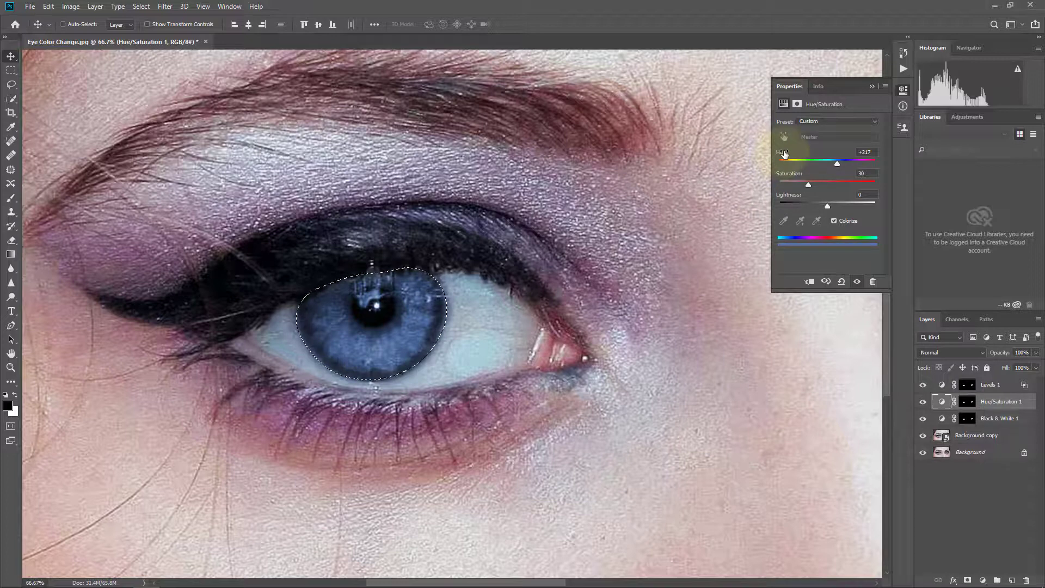
{"action": "left_click_drag", "start_coordinate": [784, 154], "coordinate": [838, 151]}
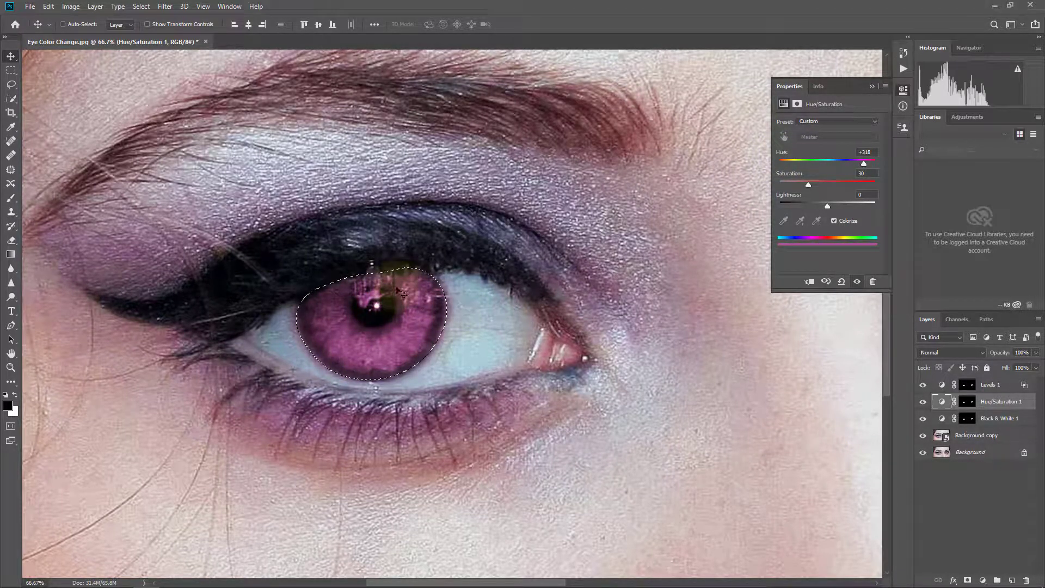
{"action": "left_click_drag", "start_coordinate": [780, 153], "coordinate": [830, 150]}
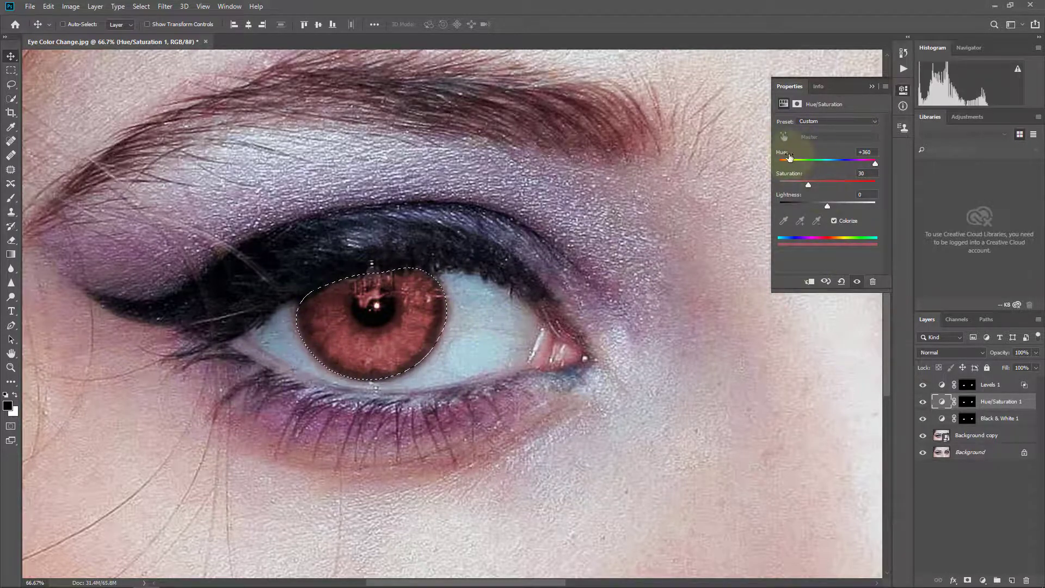
{"action": "left_click_drag", "start_coordinate": [778, 154], "coordinate": [616, 171]}
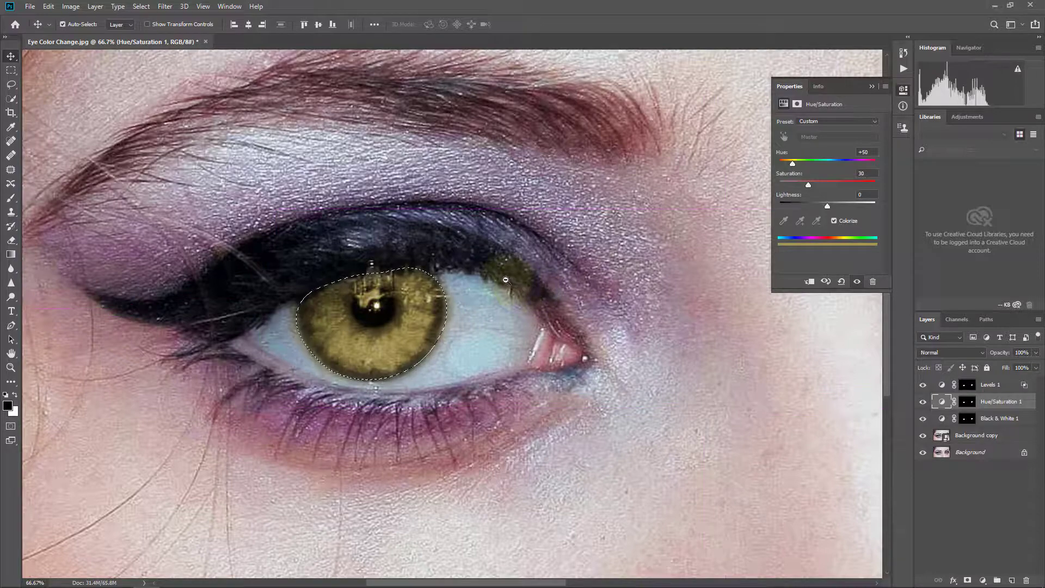
{"action": "scroll", "coordinate": [505, 279], "scroll_direction": "down", "scroll_amount": 3}
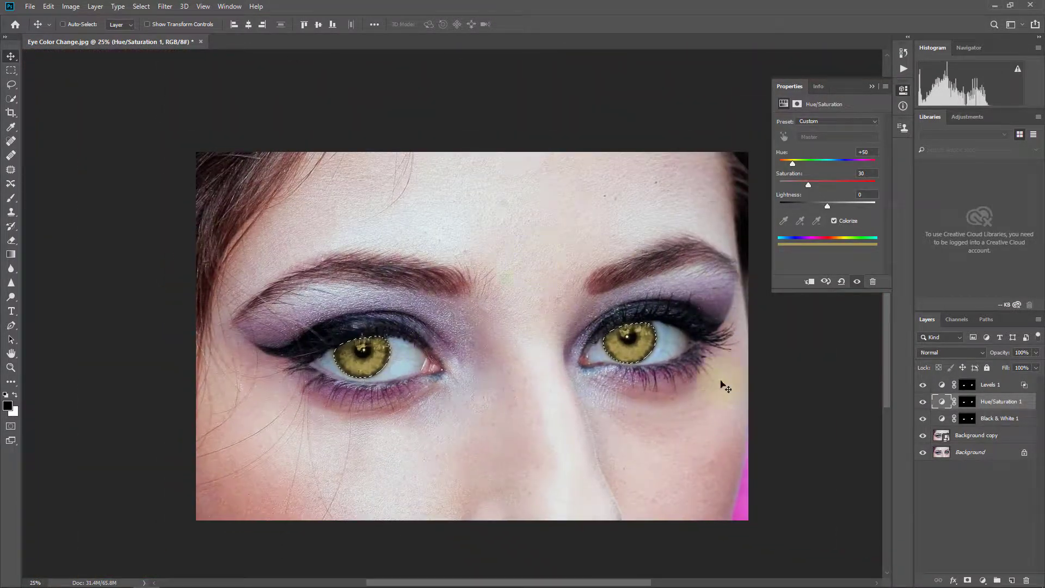
- Zoom in on both eyes and lower the hue to +15, turning the irises brown
{"action": "scroll", "coordinate": [671, 410], "scroll_direction": "up", "scroll_amount": 1}
{"action": "scroll", "coordinate": [671, 411], "scroll_direction": "up", "scroll_amount": 1}
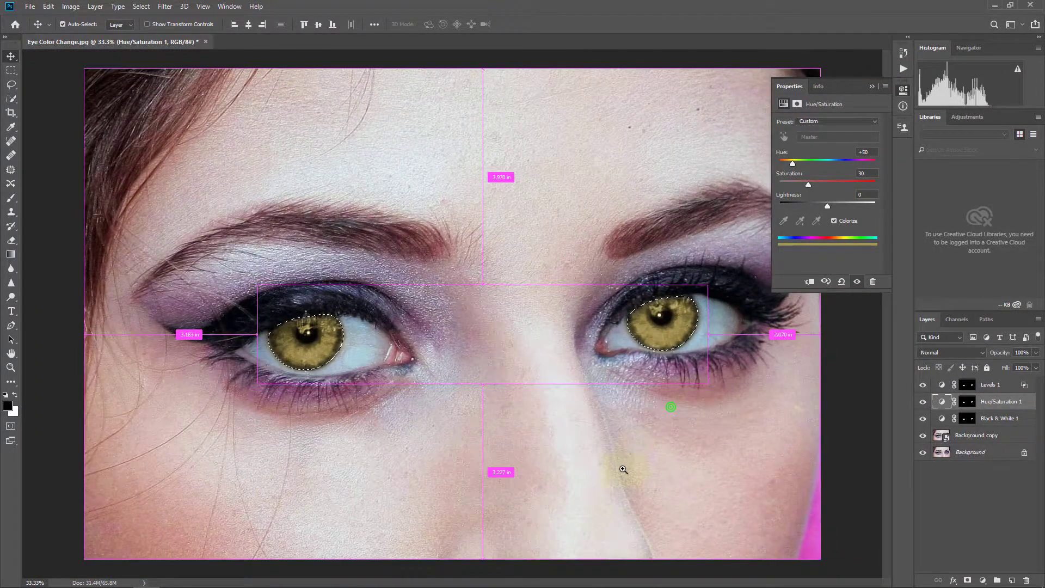
{"action": "scroll", "coordinate": [614, 427], "scroll_direction": "up", "scroll_amount": 1}
{"action": "left_click_drag", "start_coordinate": [590, 451], "coordinate": [601, 536]}
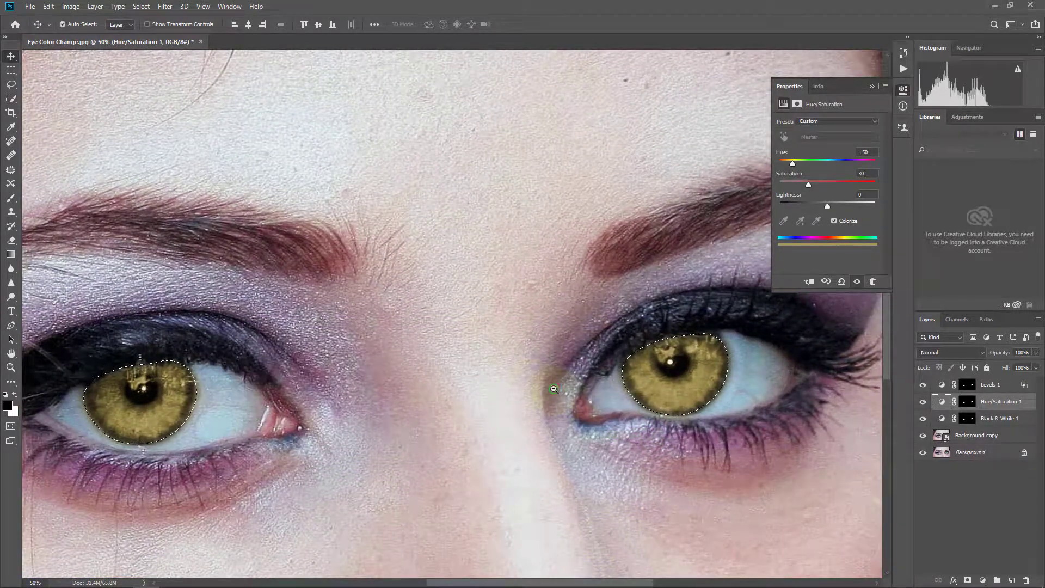
{"action": "scroll", "coordinate": [553, 389], "scroll_direction": "down", "scroll_amount": 1}
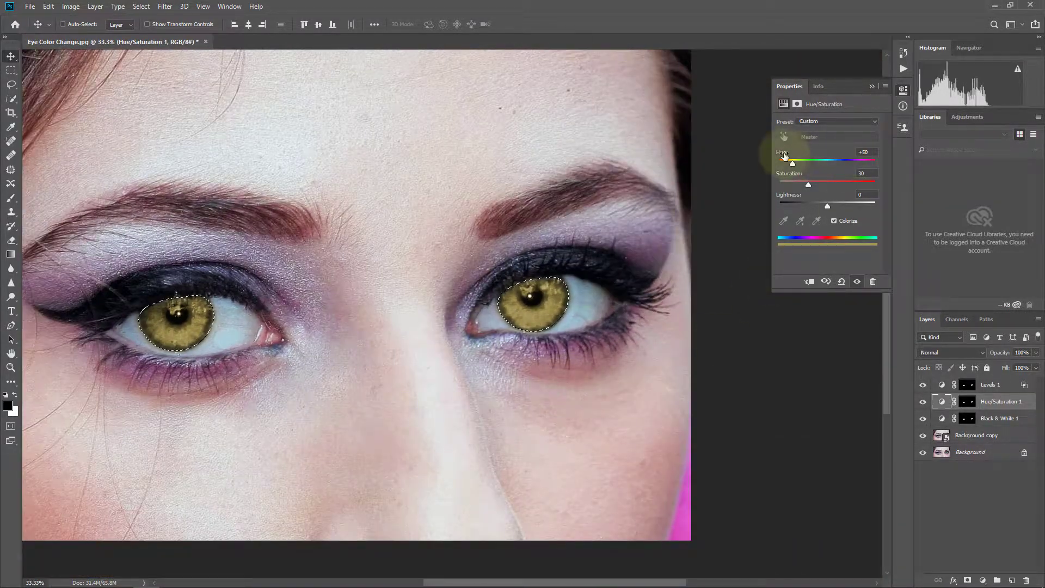
{"action": "left_click_drag", "start_coordinate": [783, 156], "coordinate": [765, 156]}
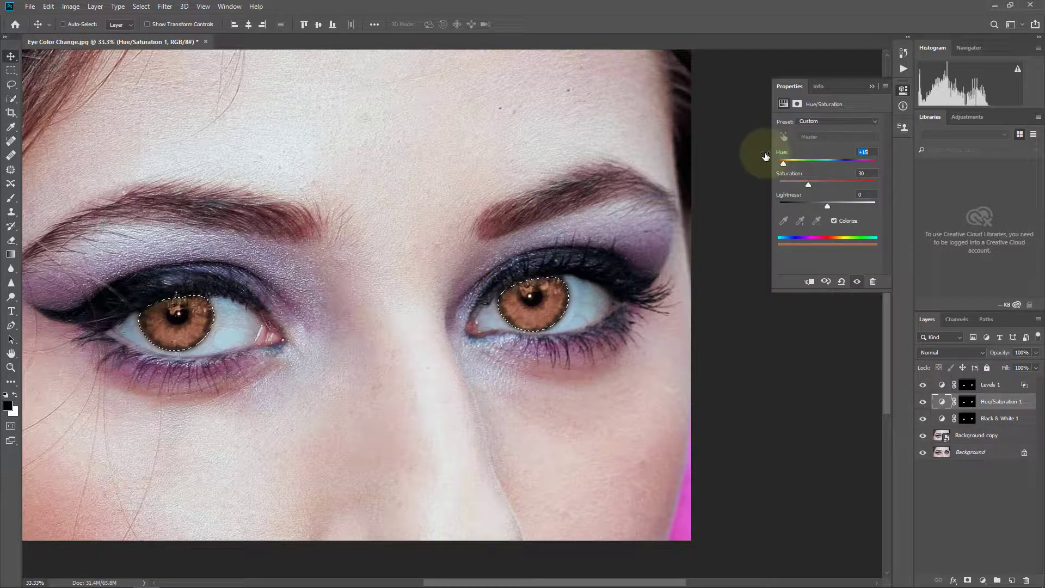
{"action": "left_click", "coordinate": [784, 162]}
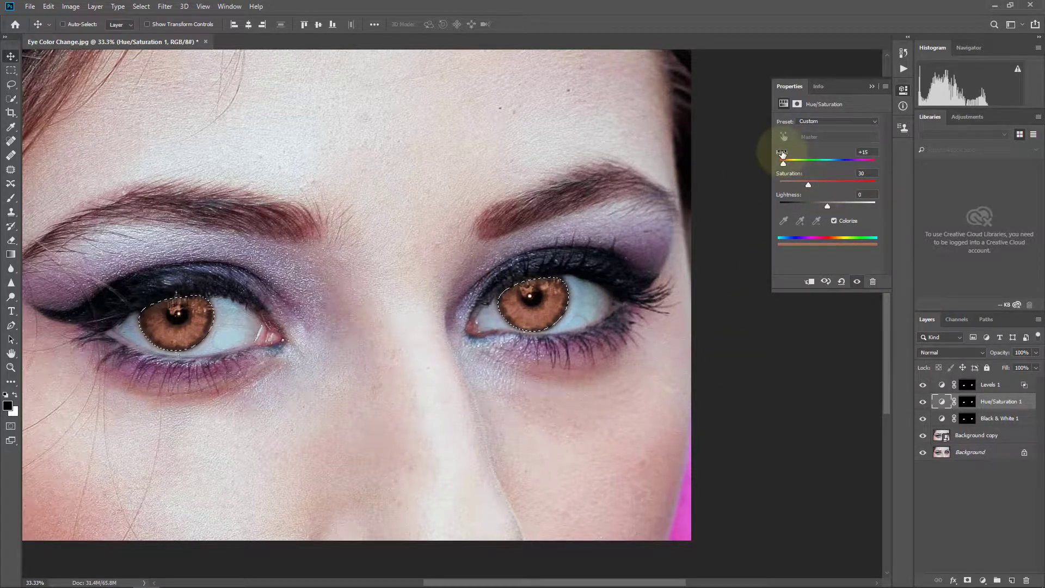
- Set the hue to 0 for copper-red irises and clear the iris selection
{"action": "left_click_drag", "start_coordinate": [782, 153], "coordinate": [768, 156]}
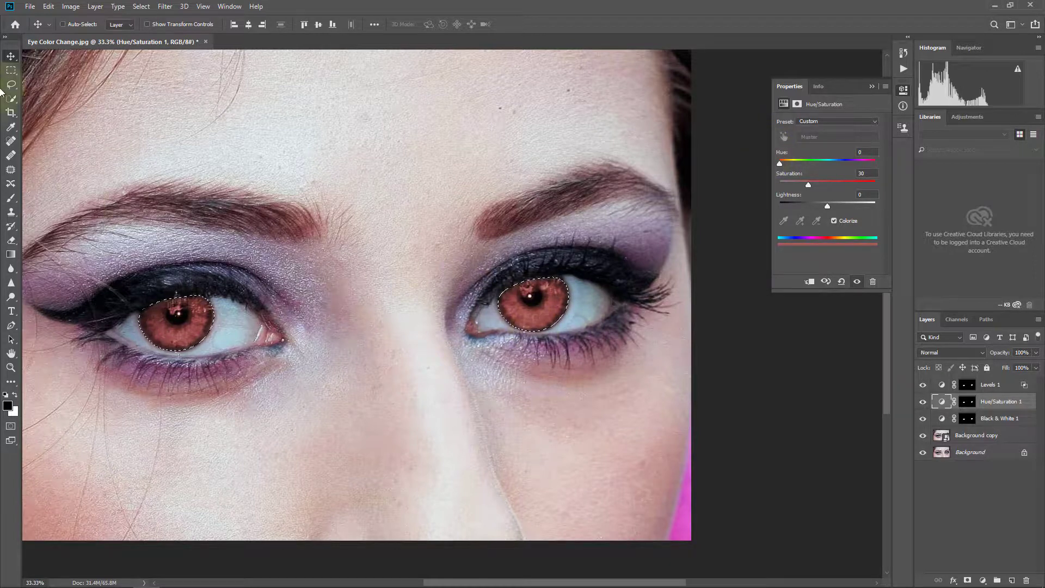
{"action": "left_click", "coordinate": [16, 57]}
{"action": "key", "text": "ctrl+d"}
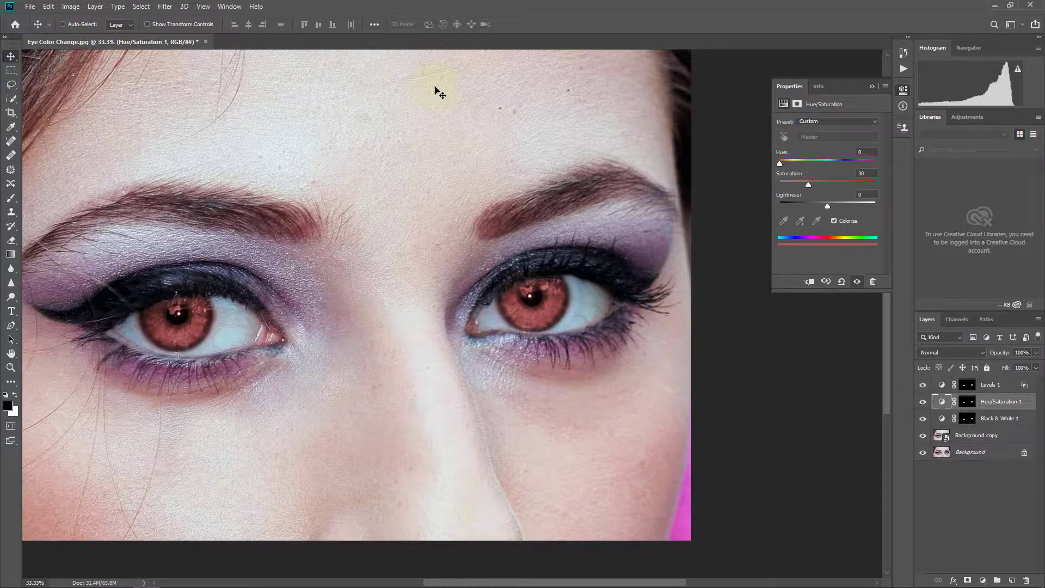
- Group the Levels 1, Hue/Saturation 1 and Black & White 1 layers into Group 1
{"action": "left_click", "coordinate": [998, 386]}
{"action": "left_click", "coordinate": [997, 420], "text": "shift"}
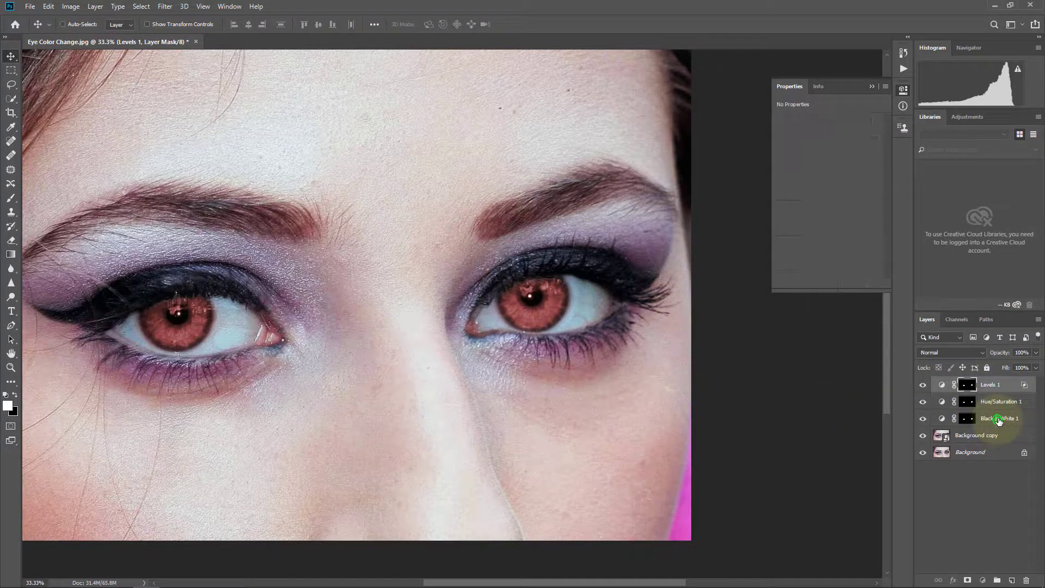
{"action": "key", "text": "ctrl+g"}
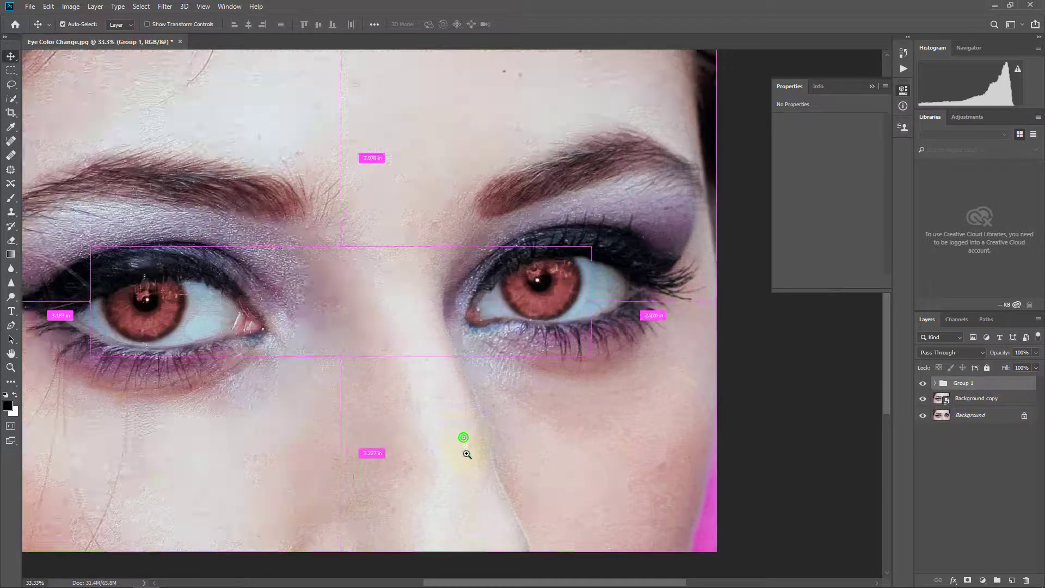
{"action": "key", "text": "ctrl+plus"}
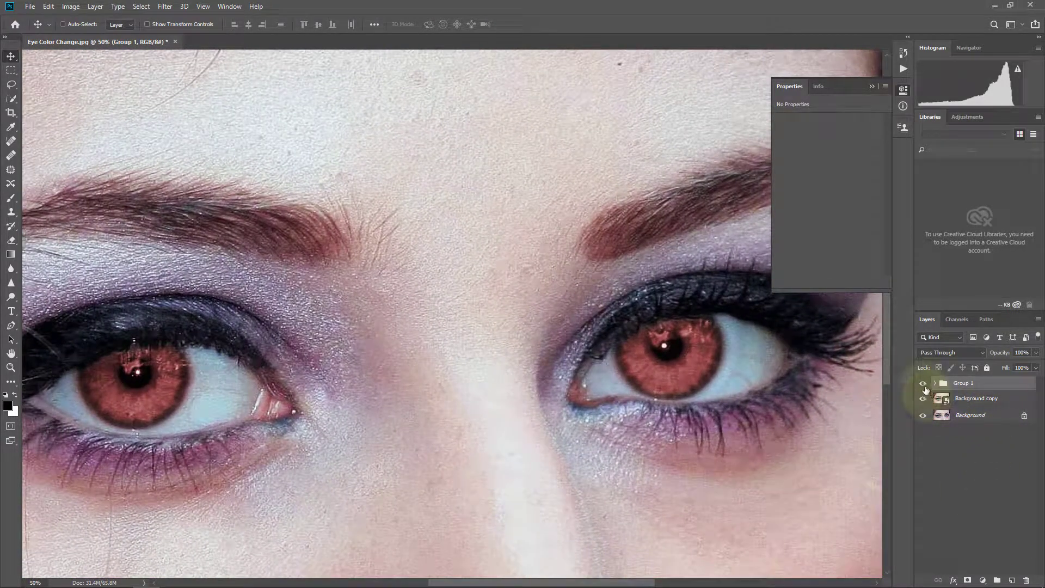
- Toggle Group 1's visibility to compare before and after, leaving it hidden
{"action": "left_click", "coordinate": [922, 384]}
{"action": "left_click", "coordinate": [923, 384]}
{"action": "left_click", "coordinate": [505, 341], "text": "ctrl+alt"}
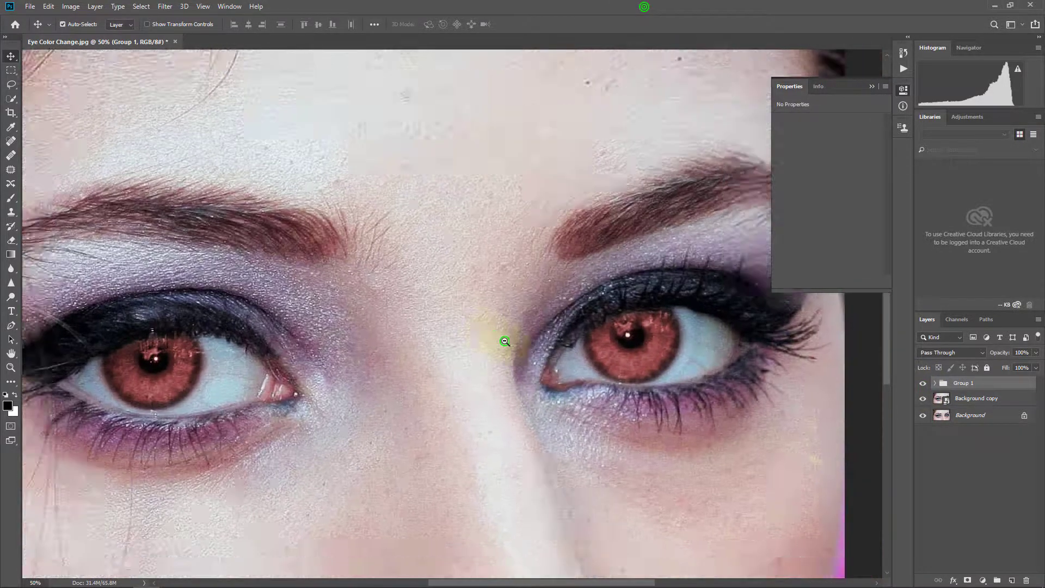
{"action": "left_click", "coordinate": [923, 383]}
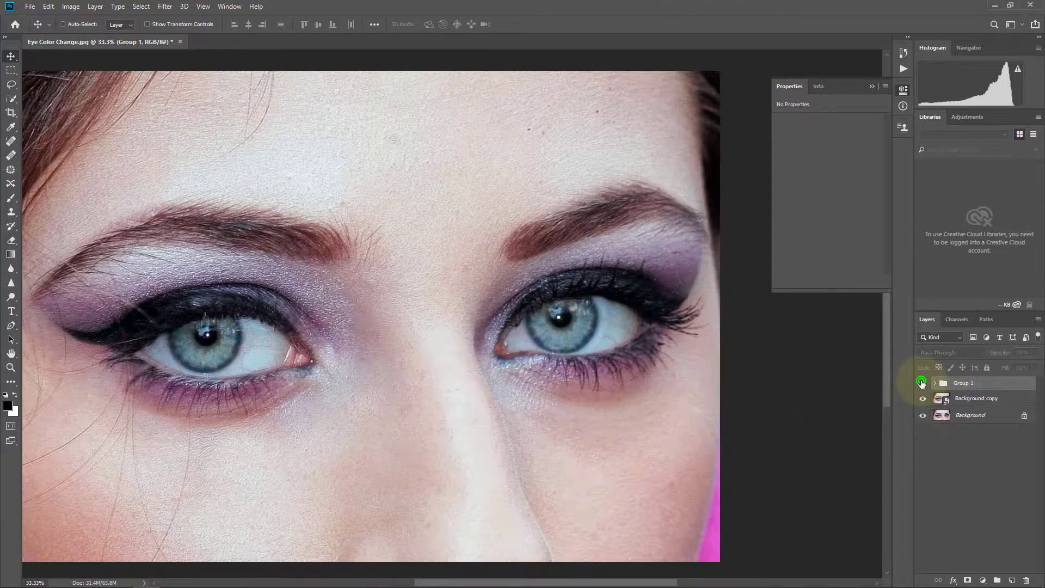
{"action": "left_click", "coordinate": [922, 383]}
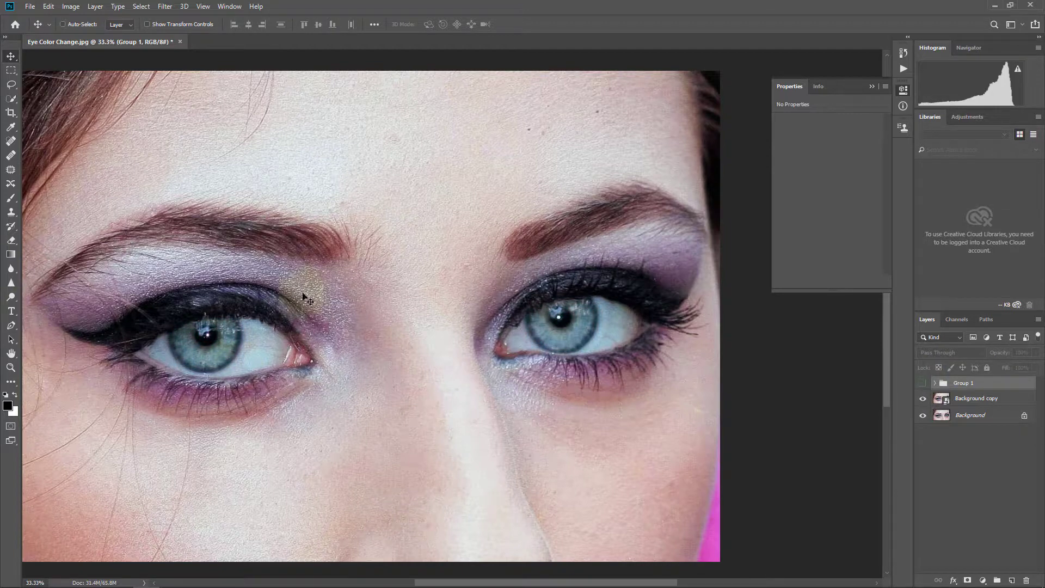
{"action": "left_click", "coordinate": [922, 384]}
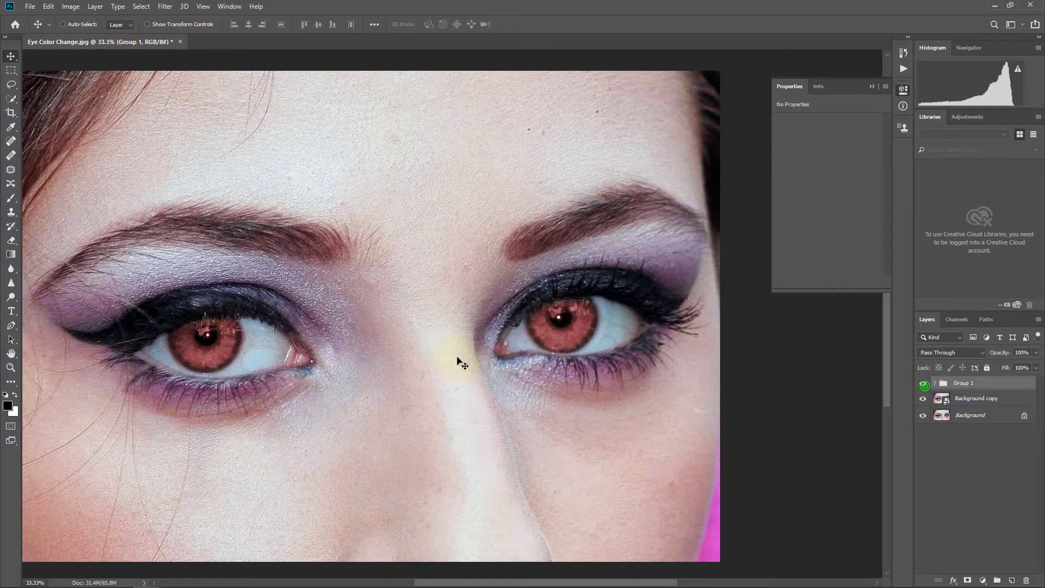
{"action": "left_click", "coordinate": [924, 385]}
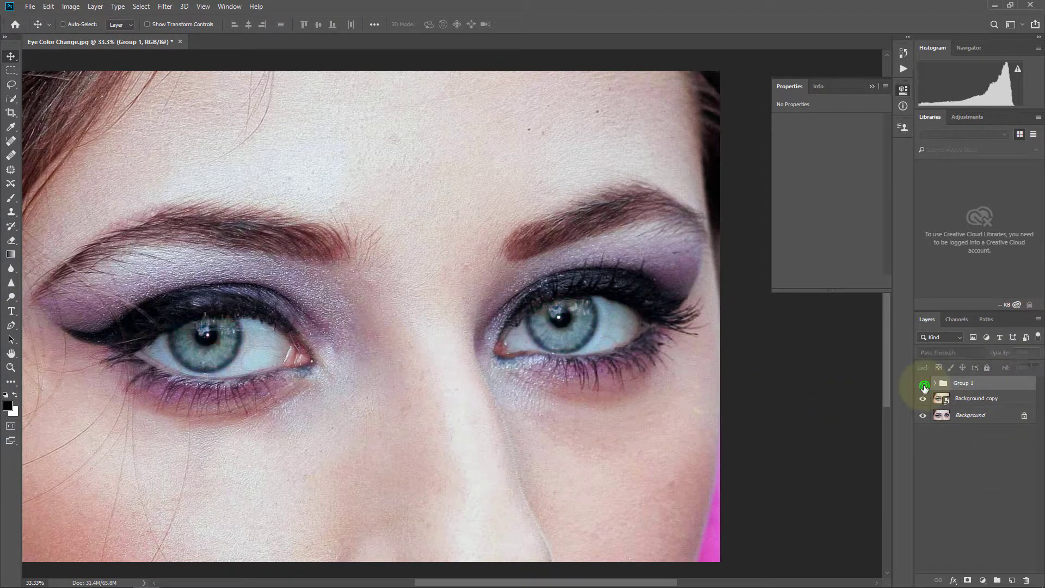